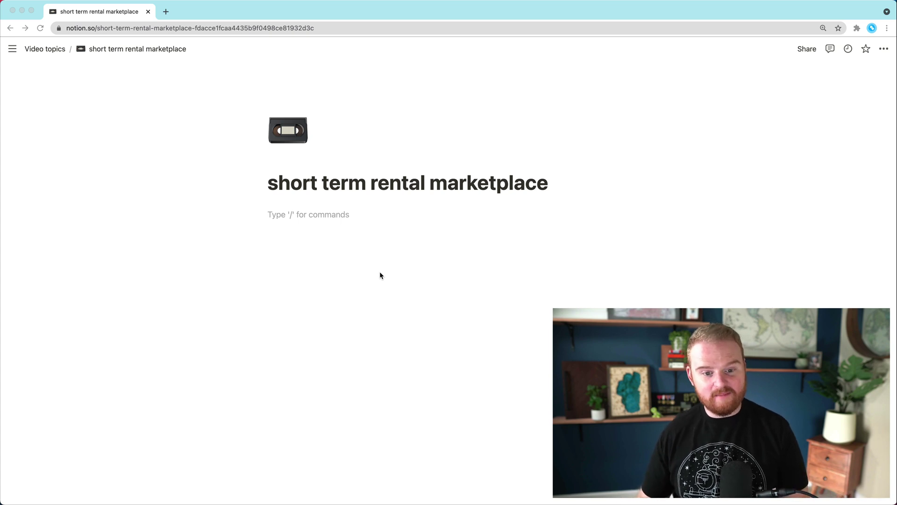
# Start the page body with Users and Listings on separate lines.
pyautogui.click(331, 225)
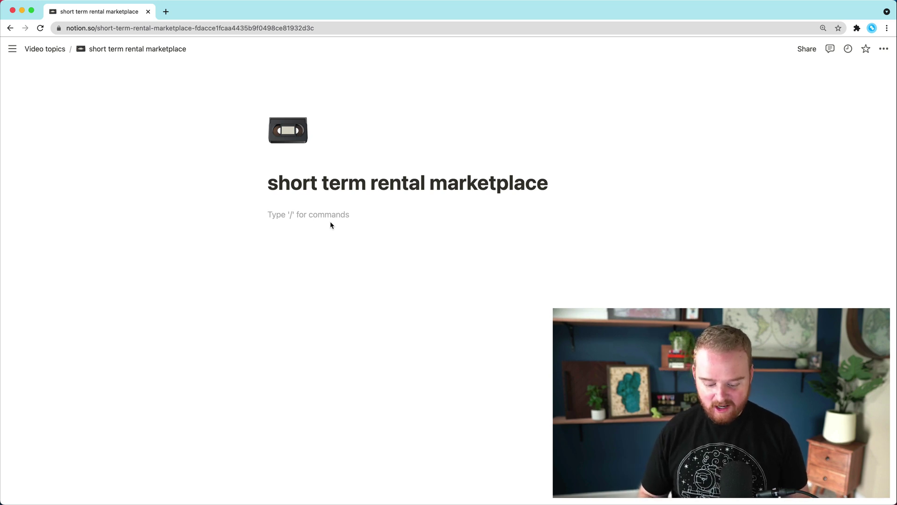
pyautogui.press('Return')
pyautogui.press('Return')
pyautogui.press('BackSpace')
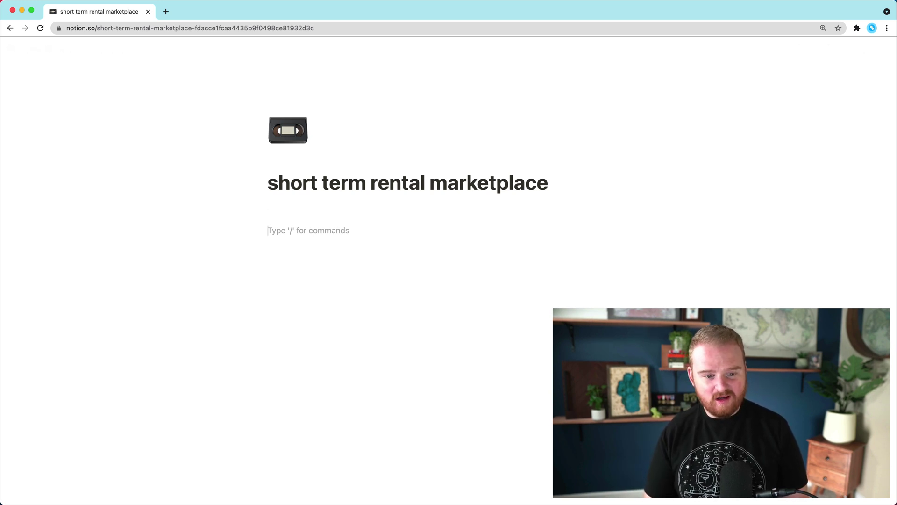
pyautogui.press('BackSpace')
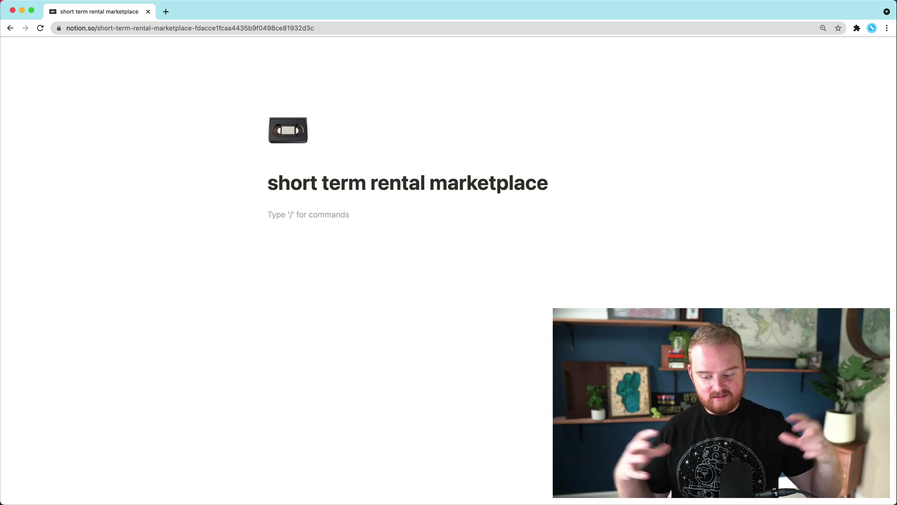
pyautogui.write('Users')
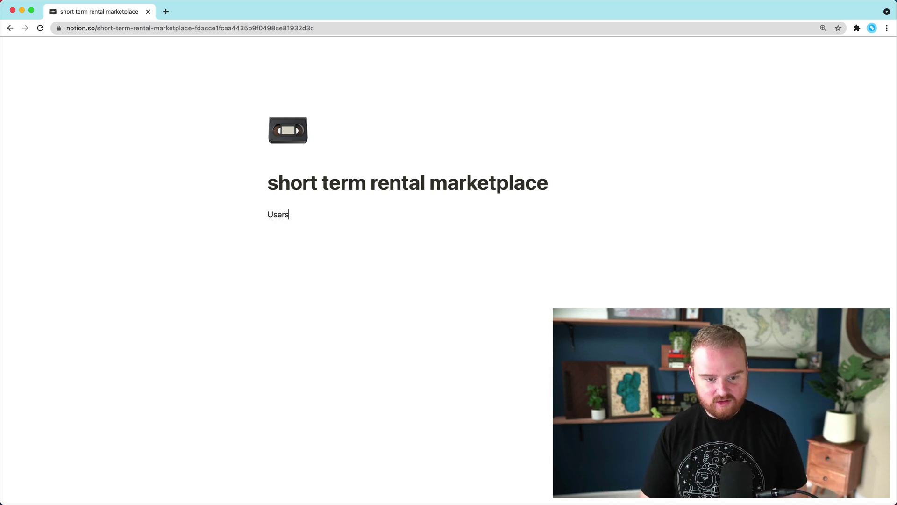
pyautogui.press('Return')
pyautogui.write('Listings')
pyautogui.press('Return')
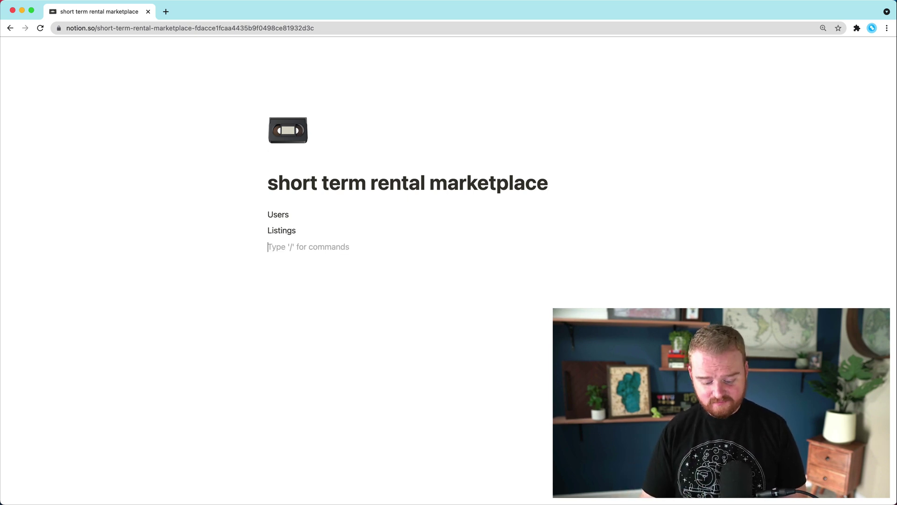
# Add Booking / Reservation and Message lines below Listings.
pyautogui.write('Booking/')
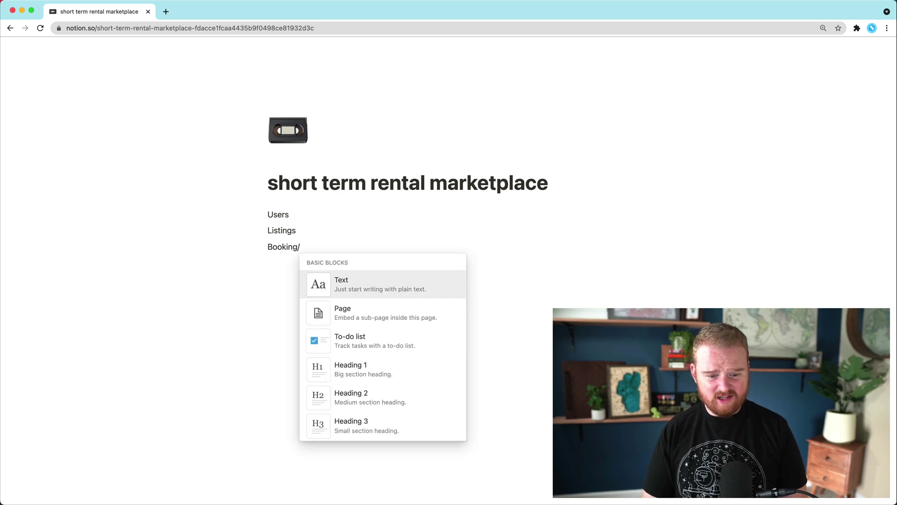
pyautogui.press('BackSpace')
pyautogui.write('/ Reservation')
pyautogui.press('Return')
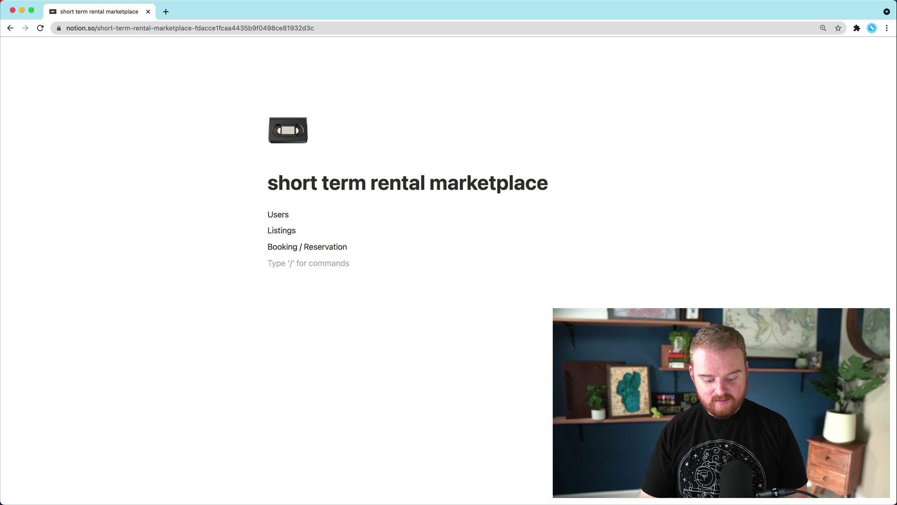
pyautogui.write('Message')
pyautogui.press('Return')
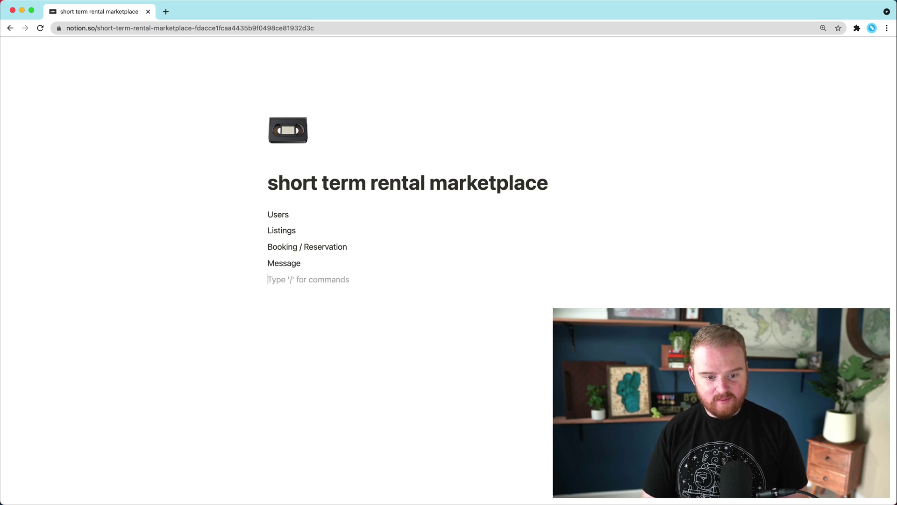
pyautogui.write('Message')
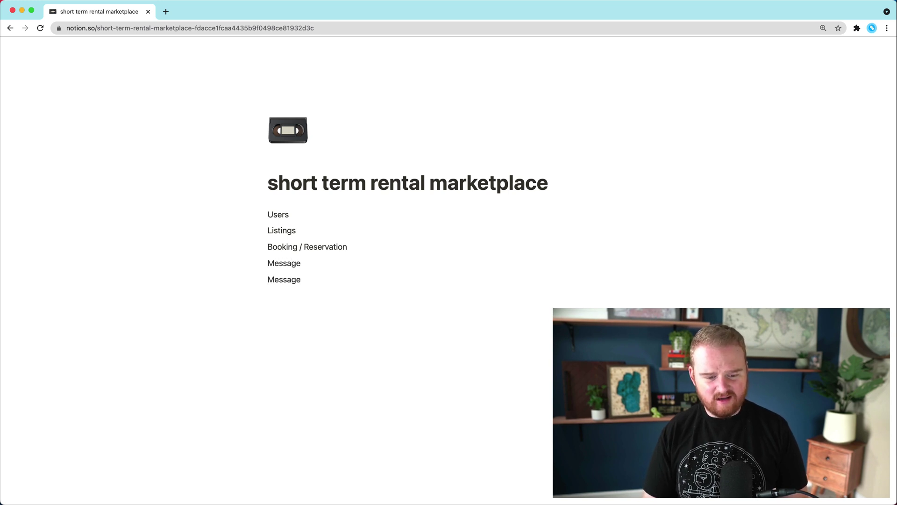
pyautogui.hotkey('alt', 'BackSpace')
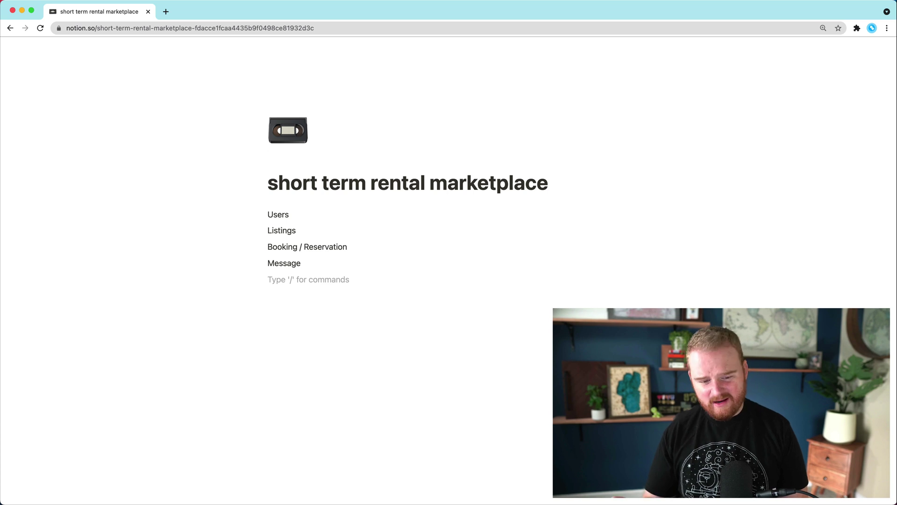
# Append (Guests, Hosts) after Users.
pyautogui.click(295, 217)
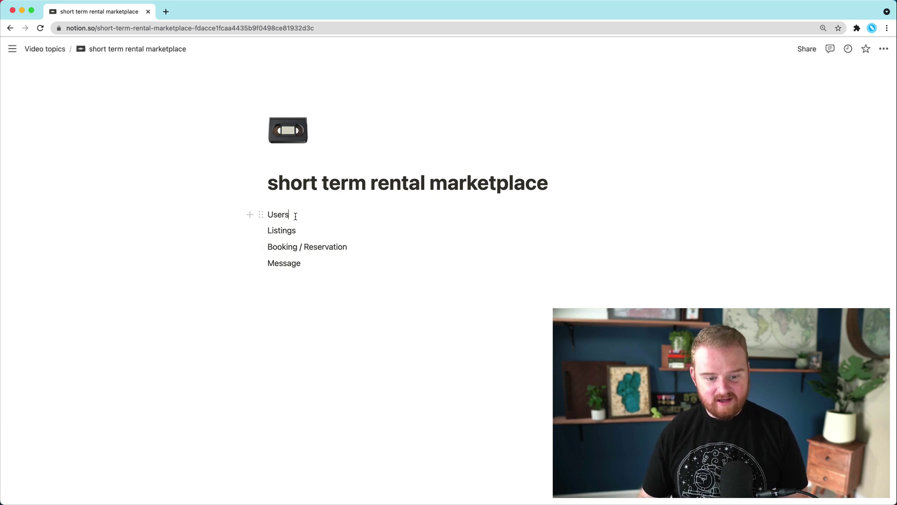
pyautogui.write('(')
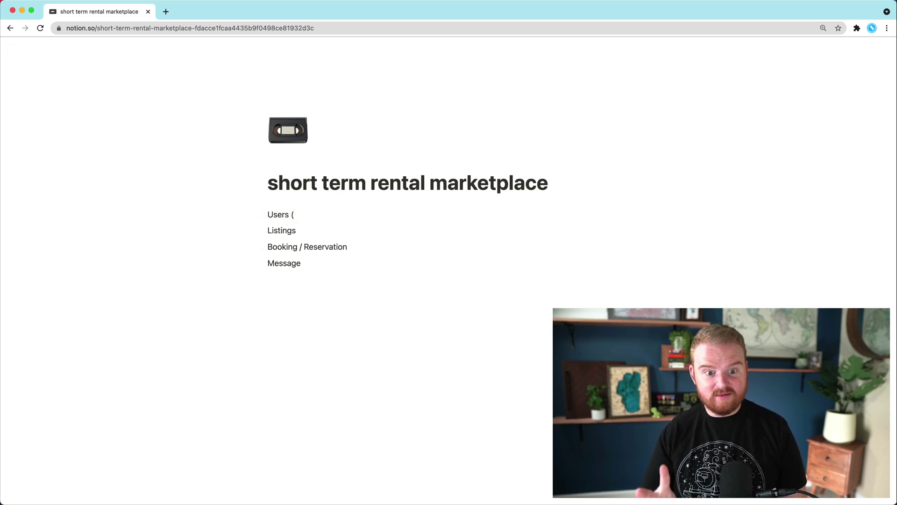
pyautogui.write('Guests, Hostss')
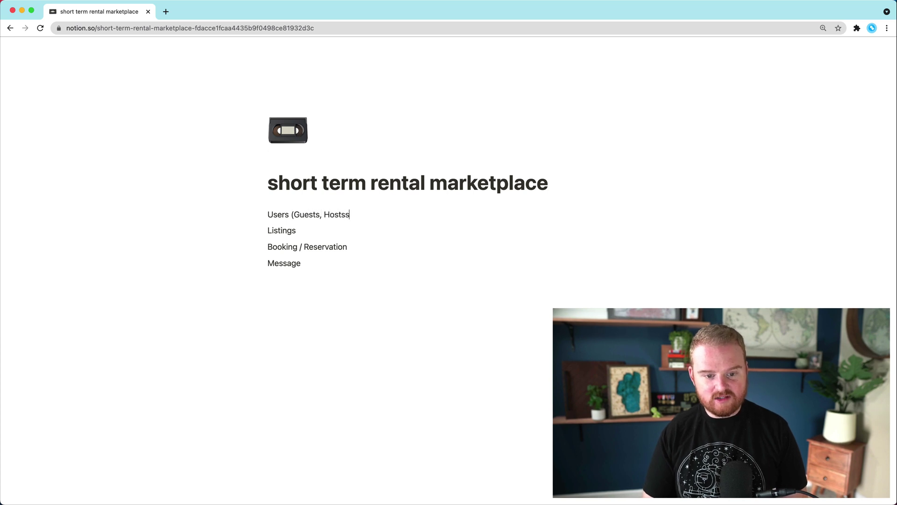
pyautogui.press('BackSpace')
pyautogui.write(')')
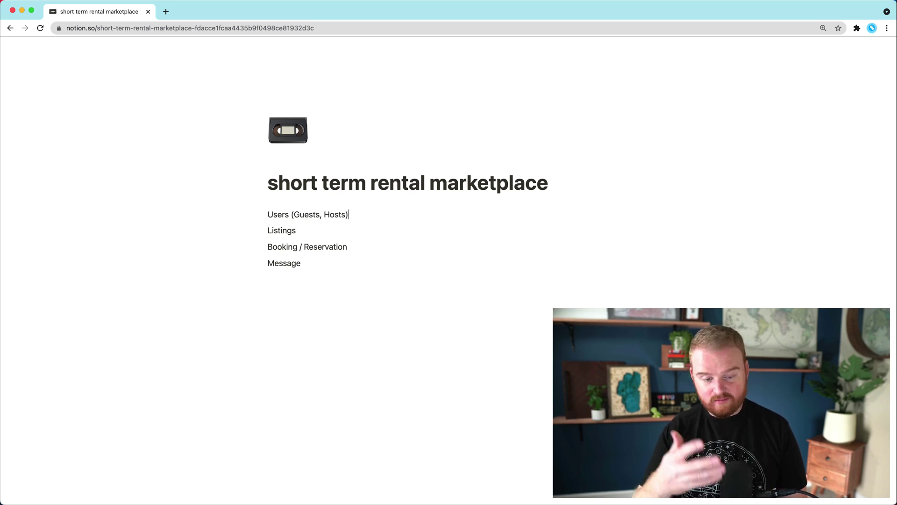
pyautogui.click(314, 278)
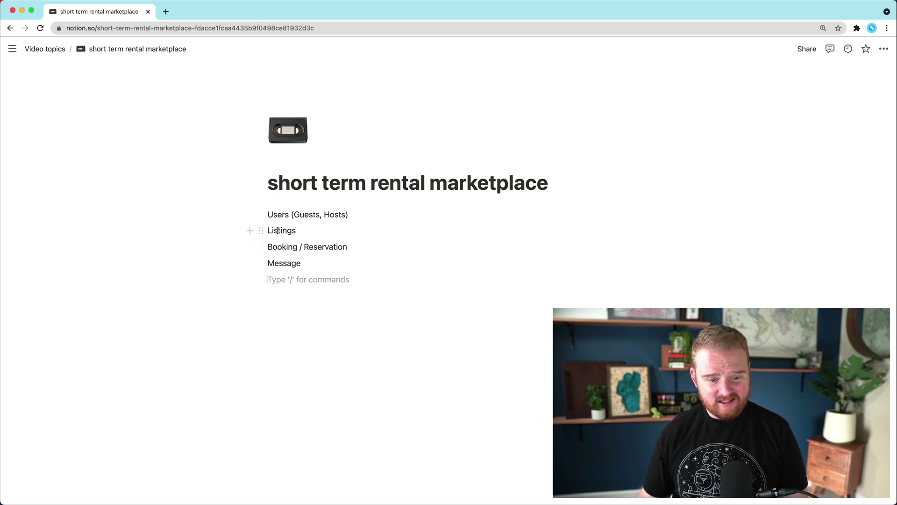
# Insert ListingPhotos and ListingVideos on their own lines right under Listings.
pyautogui.click(313, 232)
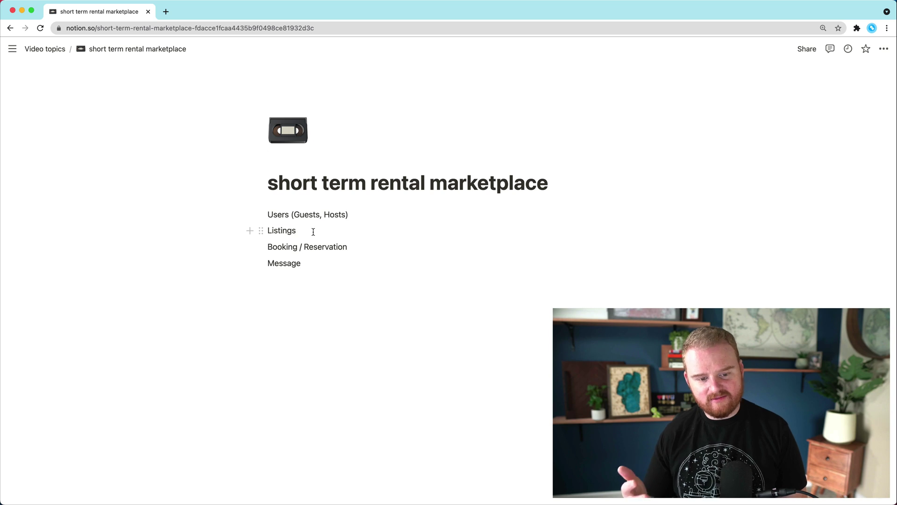
pyautogui.press('Return')
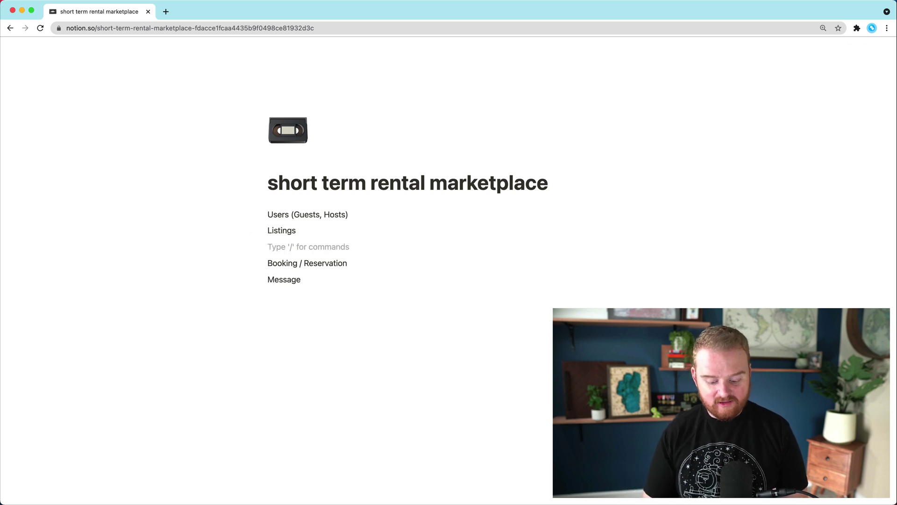
pyautogui.write('Listing')
pyautogui.write('Photos')
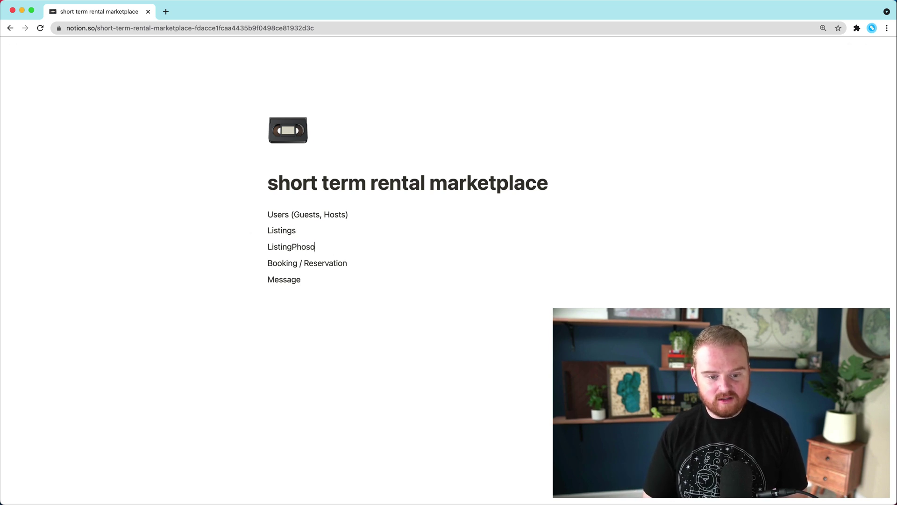
pyautogui.press('BackSpace')
pyautogui.write('tos')
pyautogui.press('Return')
pyautogui.write('ListingVideos')
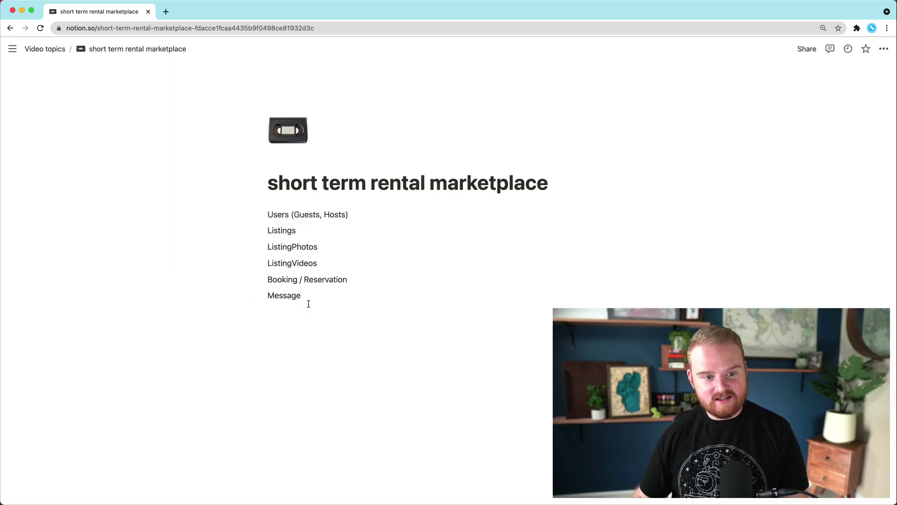
pyautogui.click(309, 310)
pyautogui.click(311, 295)
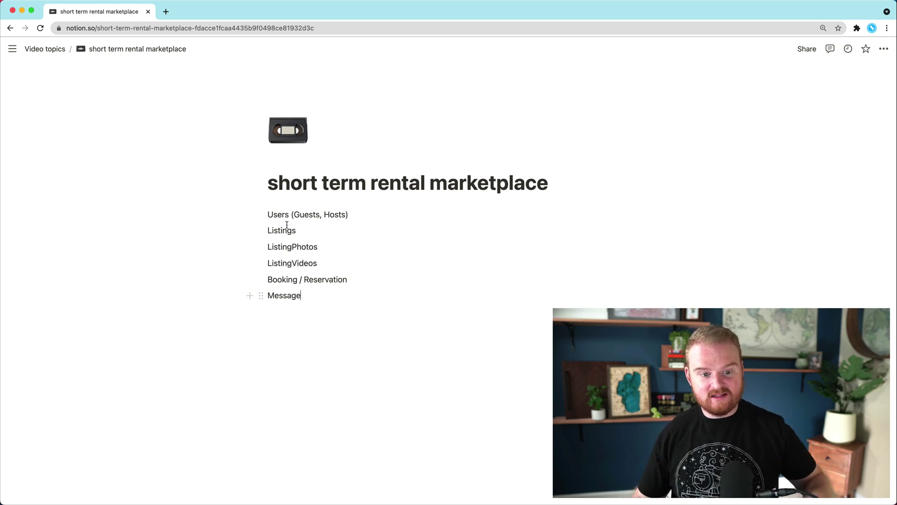
# Add a Design: label above the Users list.
pyautogui.click(267, 214)
pyautogui.press('Return')
pyautogui.press('Return')
pyautogui.press('Return')
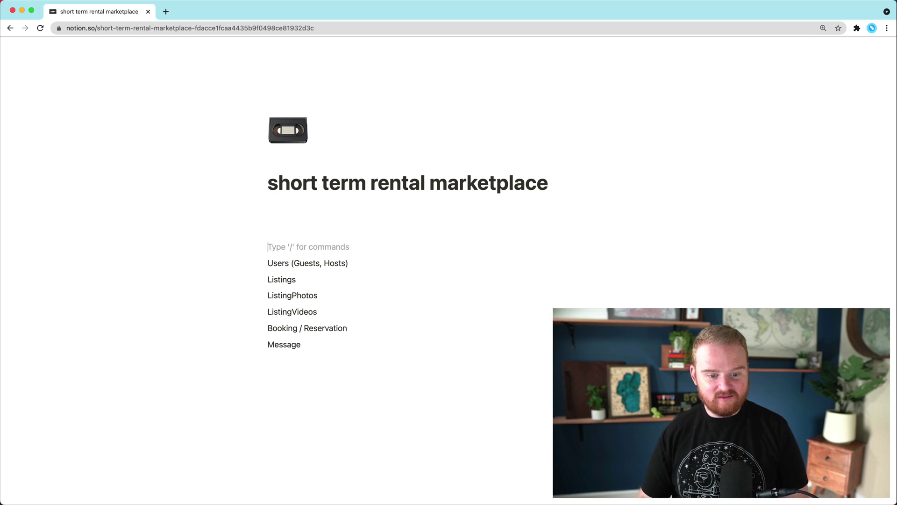
pyautogui.write('Desgin')
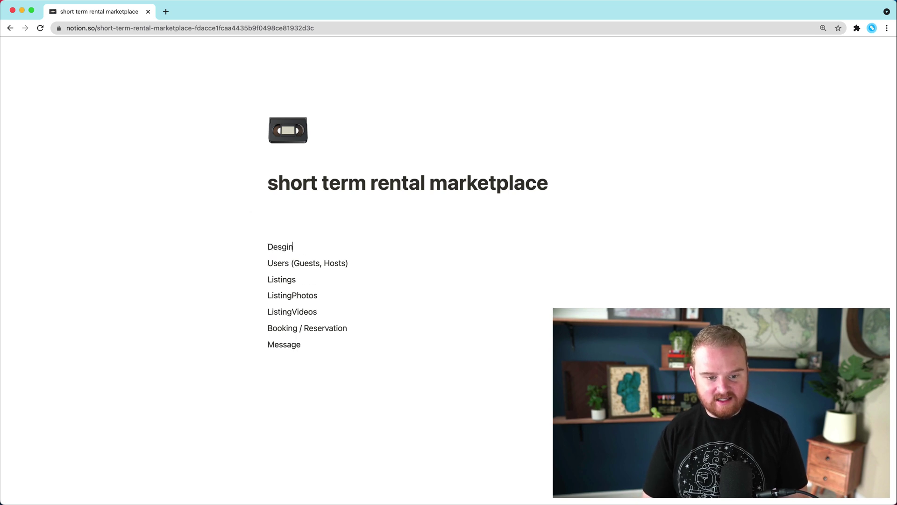
pyautogui.press('BackSpace')
pyautogui.press('BackSpace')
pyautogui.press('BackSpace')
pyautogui.press('BackSpace')
pyautogui.press('BackSpace')
pyautogui.press('BackSpace')
pyautogui.write('Design:')
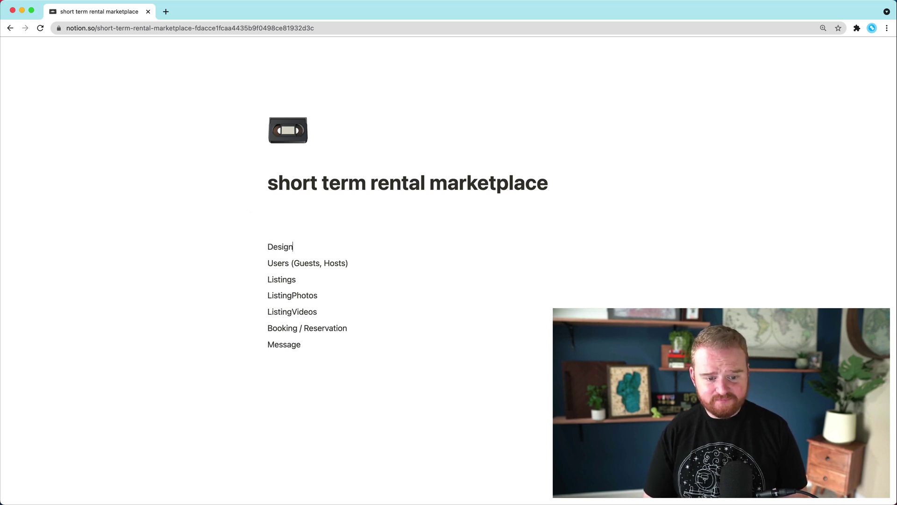
pyautogui.press('Return')
pyautogui.doubleClick(282, 247)
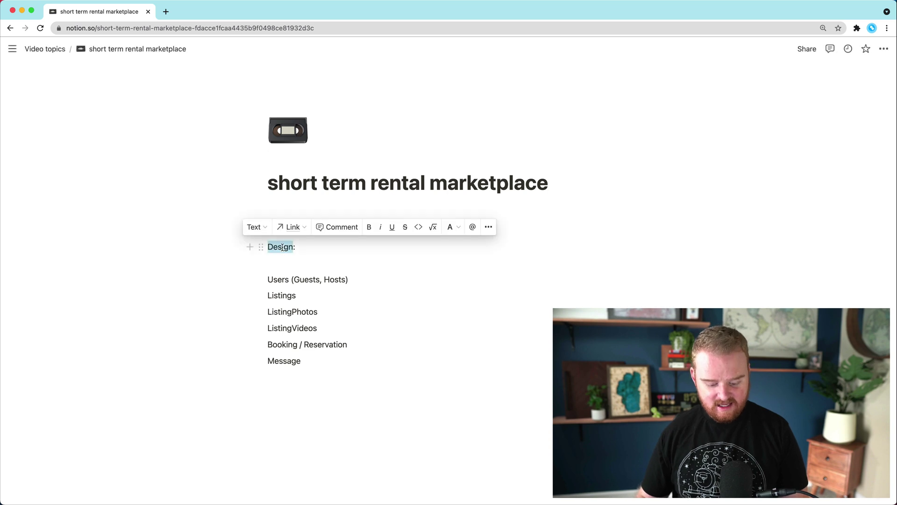
# Add a bold Name: label above Design:.
pyautogui.click(296, 217)
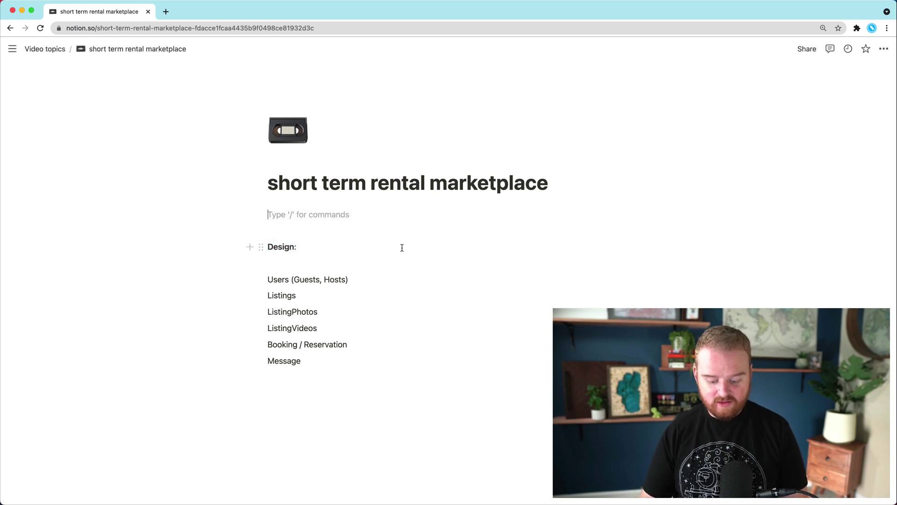
pyautogui.write('Name:')
pyautogui.press('Return')
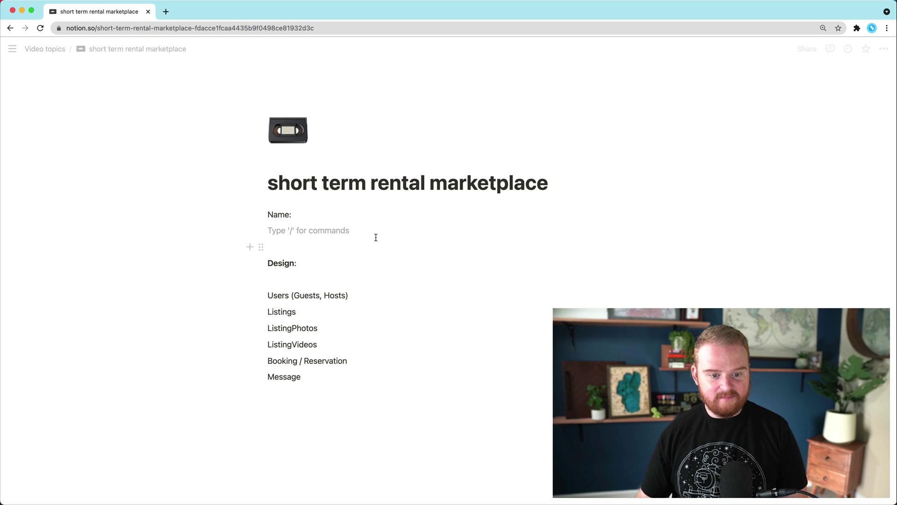
pyautogui.doubleClick(287, 216)
pyautogui.hotkey('ctrl', 'b')
# Add a Tech stack: label below Name:.
pyautogui.click(299, 229)
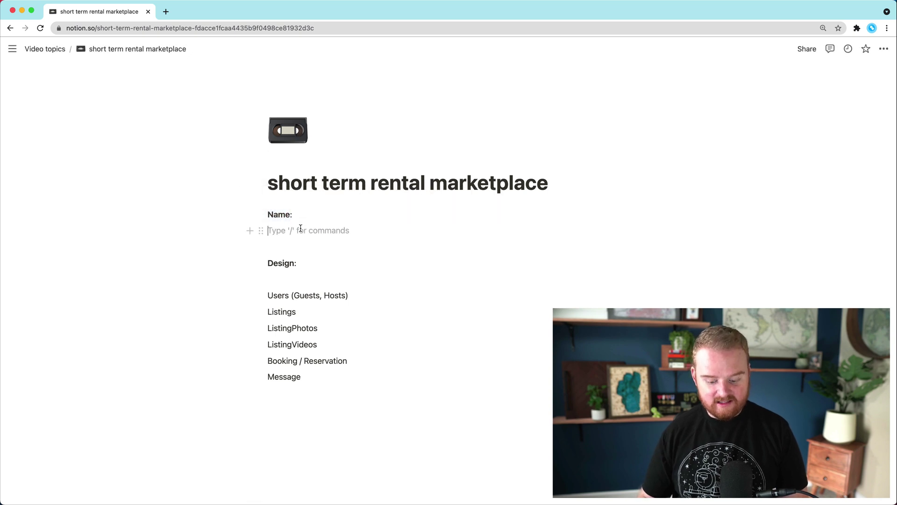
pyautogui.press('Return')
pyautogui.write('Tech stack:')
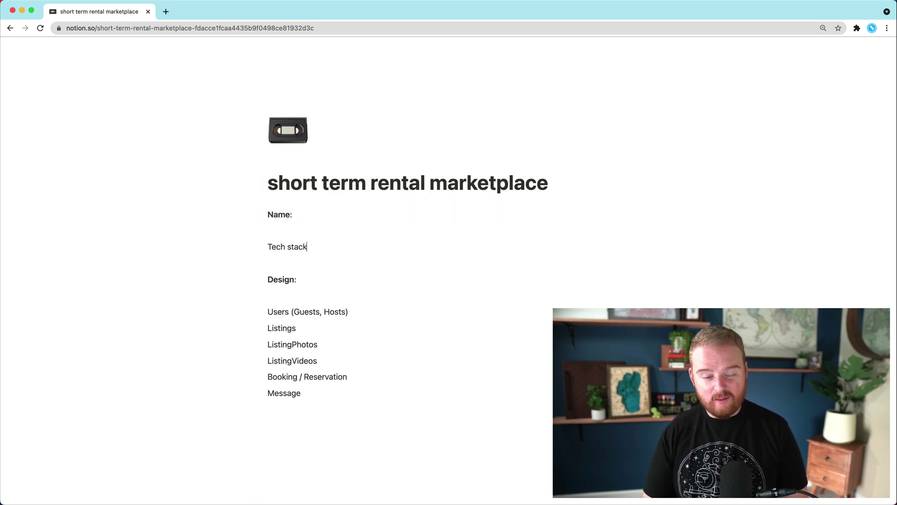
pyautogui.press('Return')
pyautogui.moveTo(267, 246); pyautogui.dragTo(309, 247)
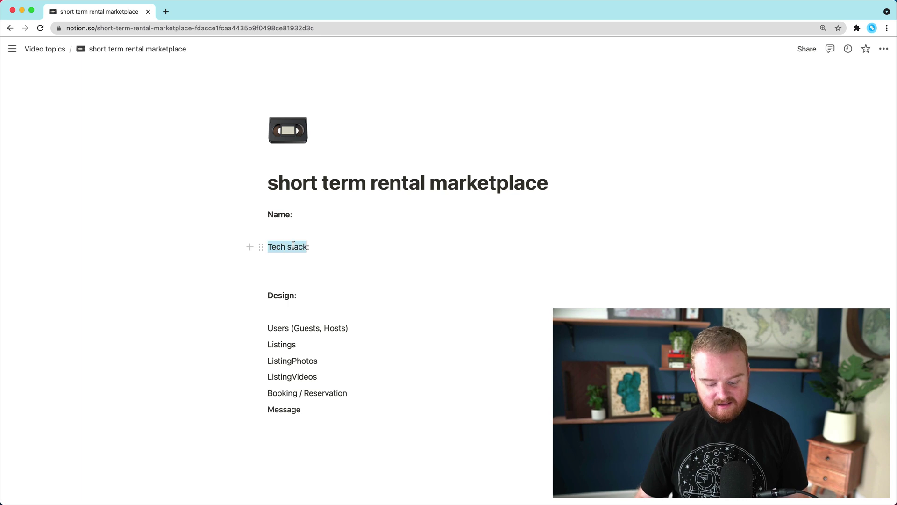
pyautogui.doubleClick(278, 214)
# Leave empty lines beneath Name: and Tech stack:.
pyautogui.click(290, 262)
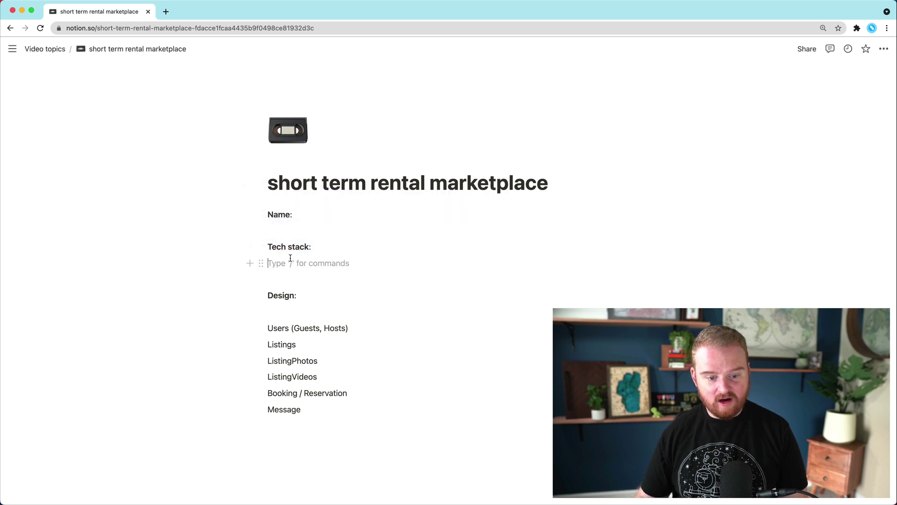
pyautogui.press('Delete')
pyautogui.press('Return')
pyautogui.click(290, 263)
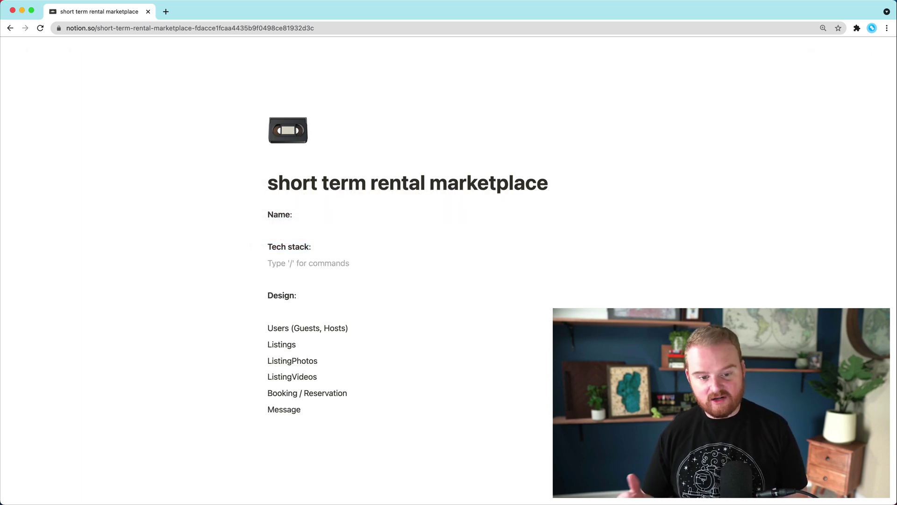
pyautogui.click(290, 231)
pyautogui.press('Return')
pyautogui.click(291, 231)
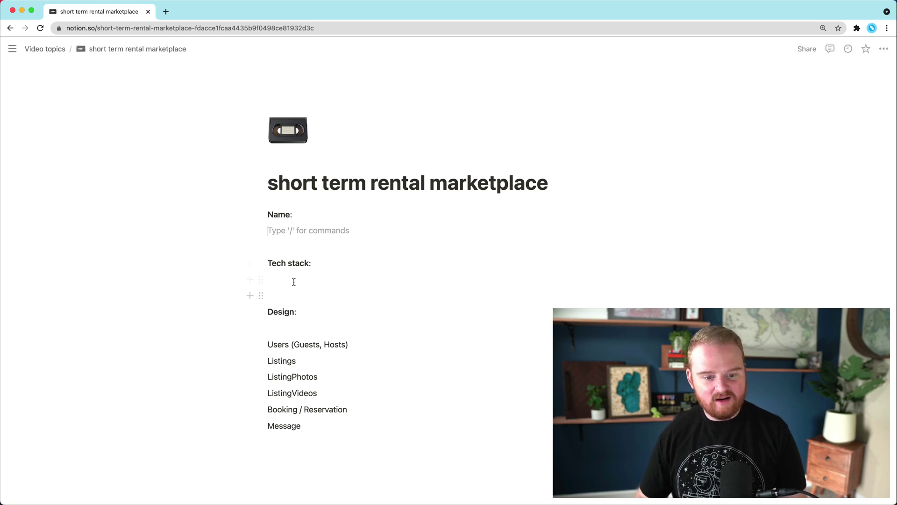
# Type the heading 'Talk to users (UXR):' below Message.
pyautogui.scroll(-1, 299, 284)
pyautogui.scroll(-2, 299, 284)
pyautogui.click(326, 397)
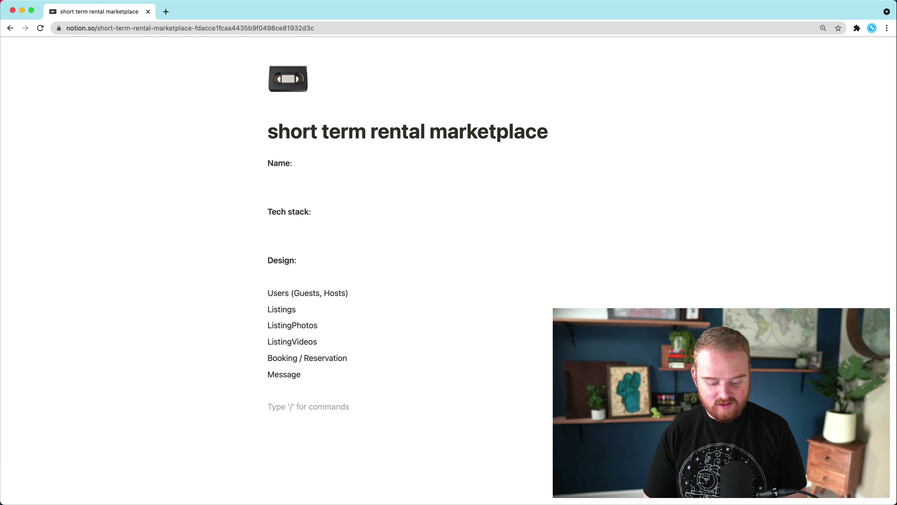
pyautogui.write('Talk to users:')
pyautogui.press('Return')
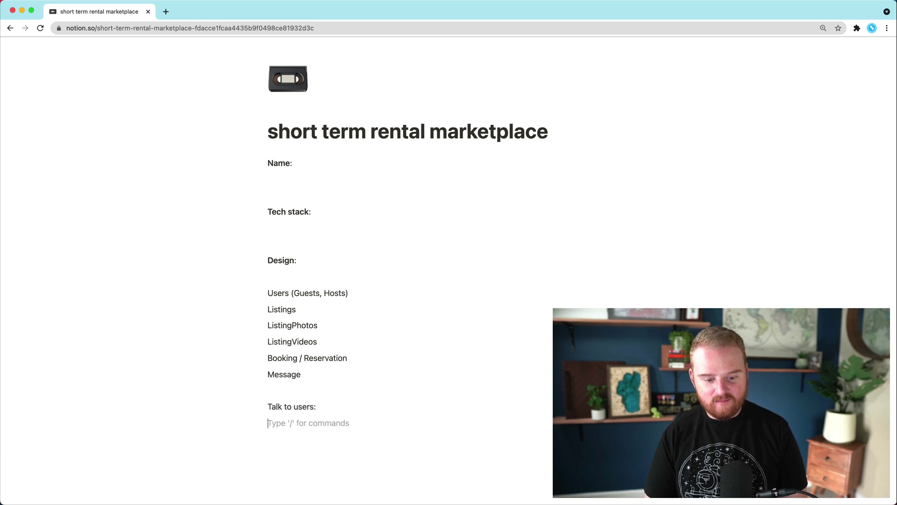
pyautogui.press('BackSpace')
pyautogui.press('BackSpace')
pyautogui.write('(UX')
pyautogui.press('BackSpace')
pyautogui.press('BackSpace')
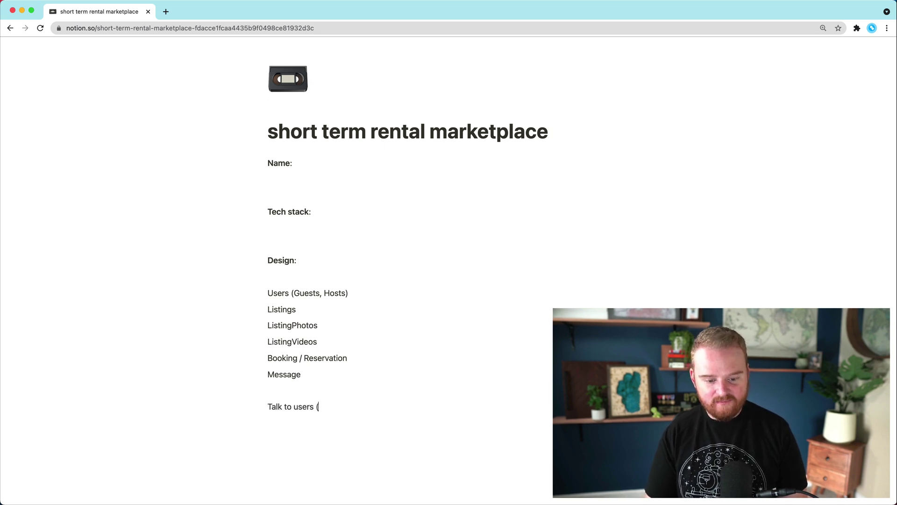
pyautogui.write('UYR')
pyautogui.press('BackSpace')
pyautogui.press('BackSpace')
pyautogui.write('XR)')
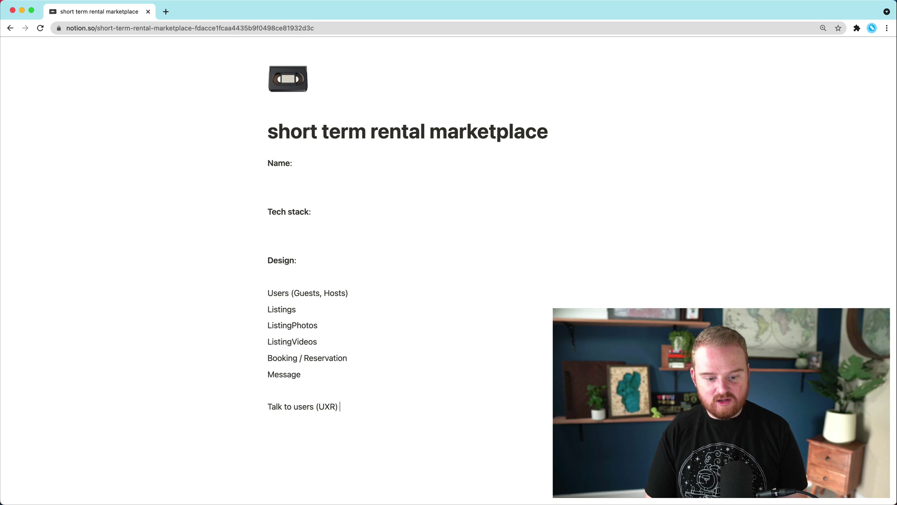
pyautogui.press('Return')
# Select the 'Talk to users (UXR):' line for formatting.
pyautogui.scroll(-1, 335, 327)
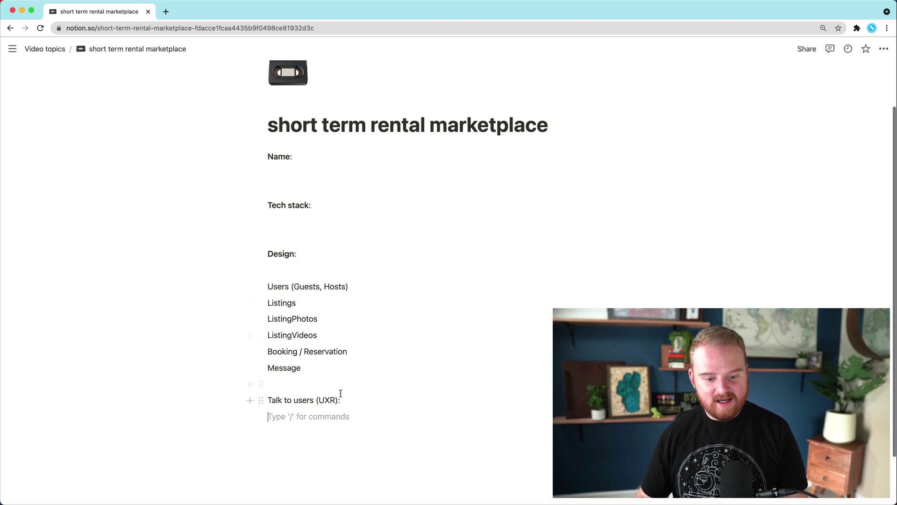
pyautogui.moveTo(341, 400); pyautogui.dragTo(265, 400)
pyautogui.click(331, 414)
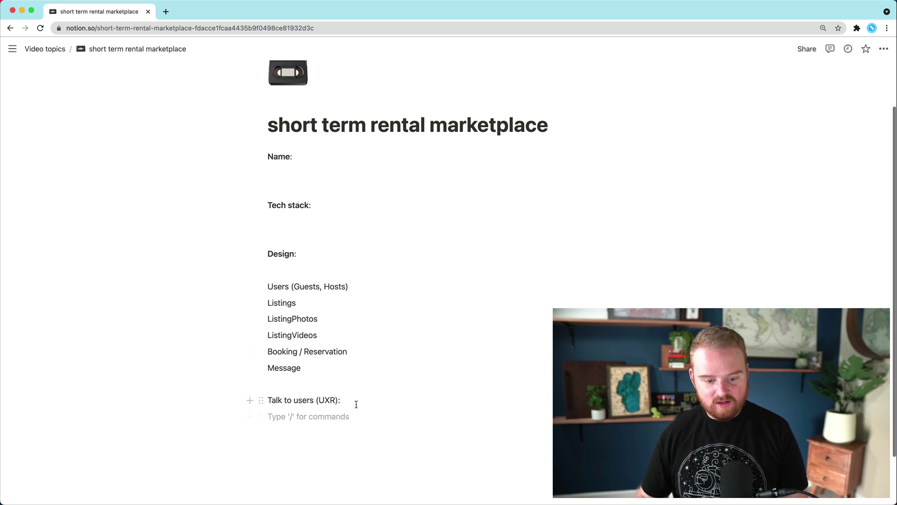
pyautogui.moveTo(340, 400)
pyautogui.mouseDown()
pyautogui.moveTo(266, 399)
pyautogui.moveTo(343, 398)
pyautogui.mouseUp()
pyautogui.click(266, 399)
# Bold the UXR heading and add the bullet 'Where they booked the most recent short term rental?'.
pyautogui.press('super+b')
pyautogui.click(345, 411)
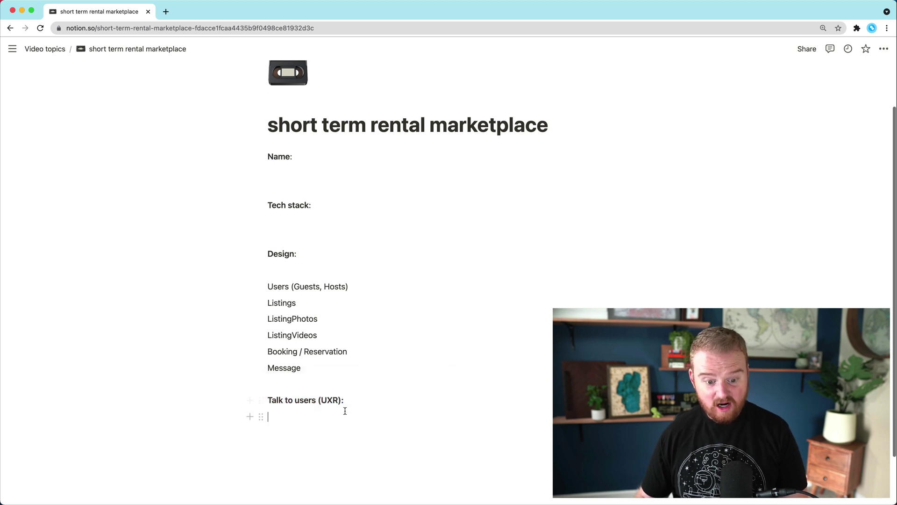
pyautogui.write('- ')
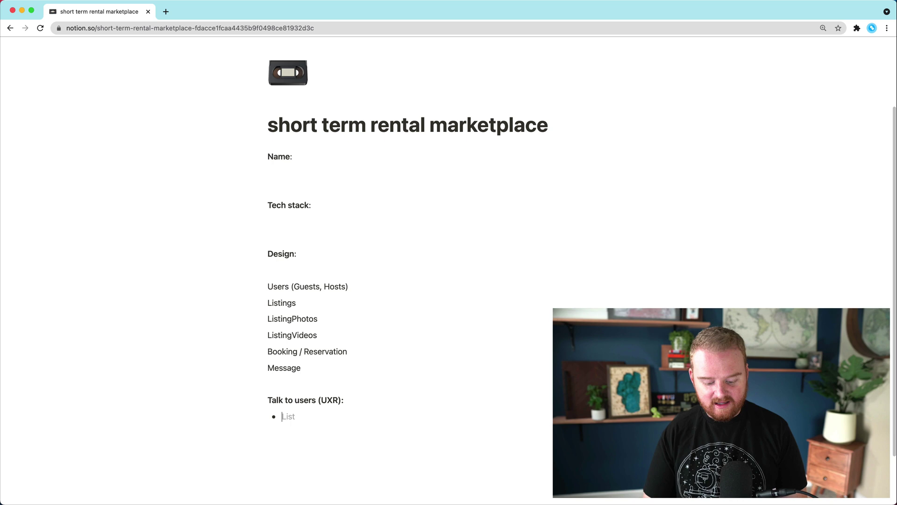
pyautogui.write('Wha')
pyautogui.press('BackSpace')
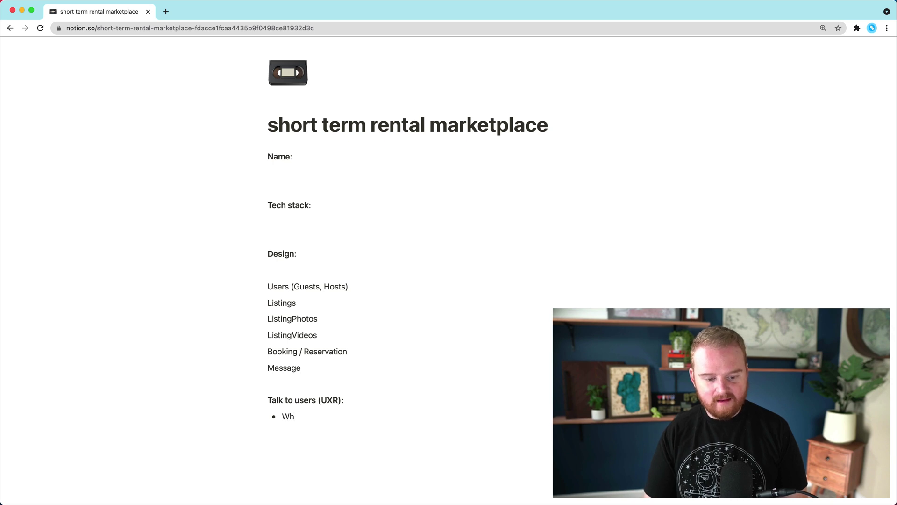
pyautogui.write('ere they booke')
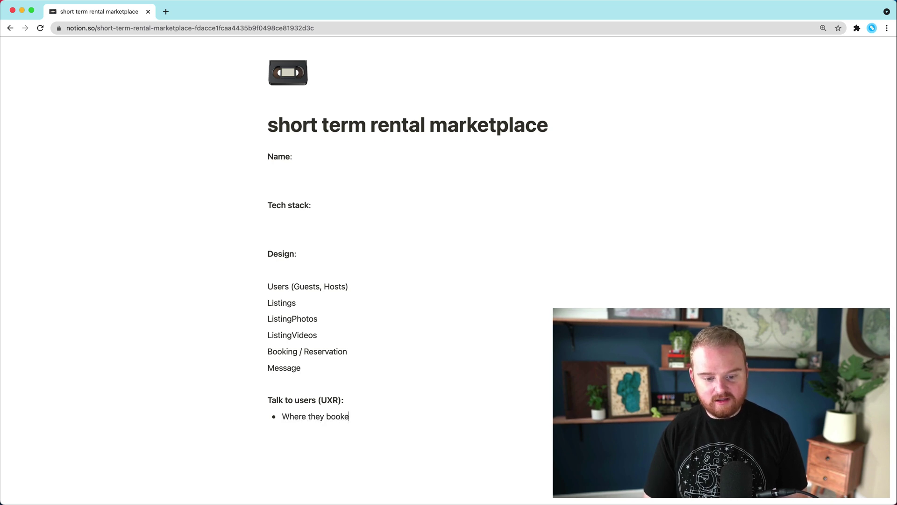
pyautogui.write('d the most rece')
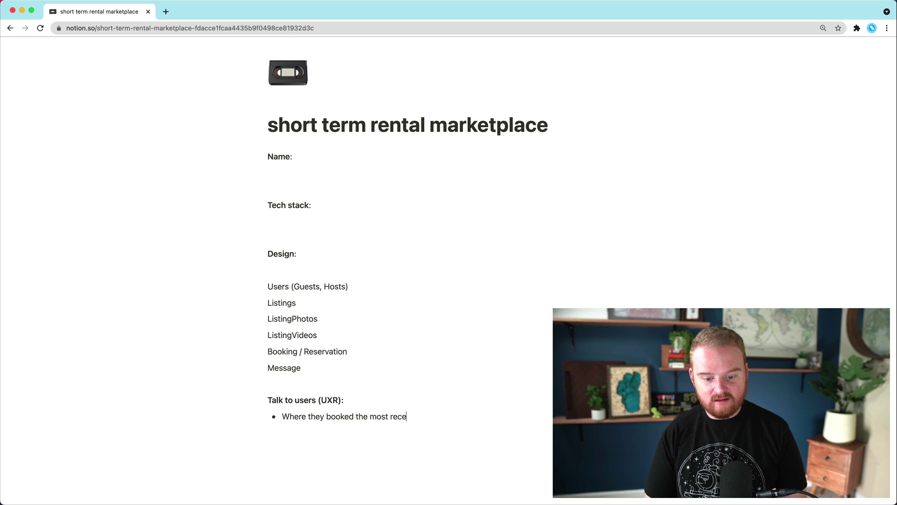
pyautogui.write('nt shor')
pyautogui.press('BackSpace')
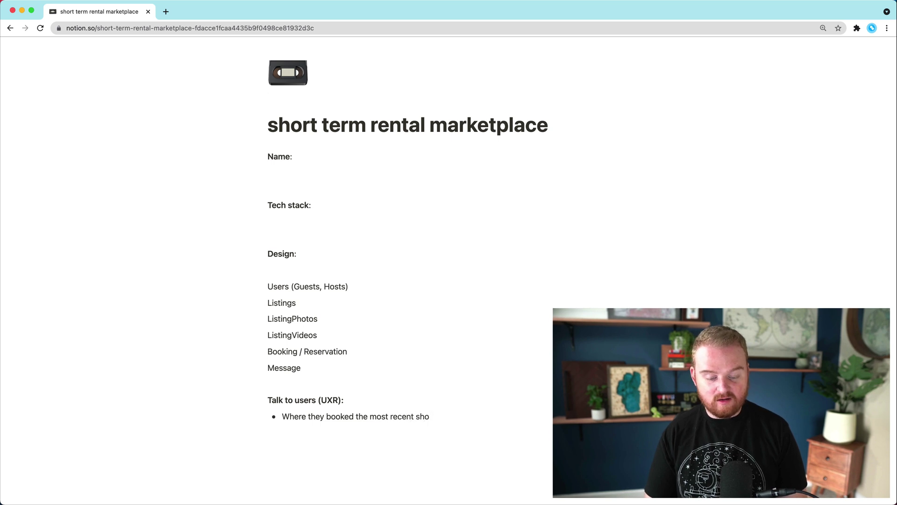
pyautogui.write('rt term rental')
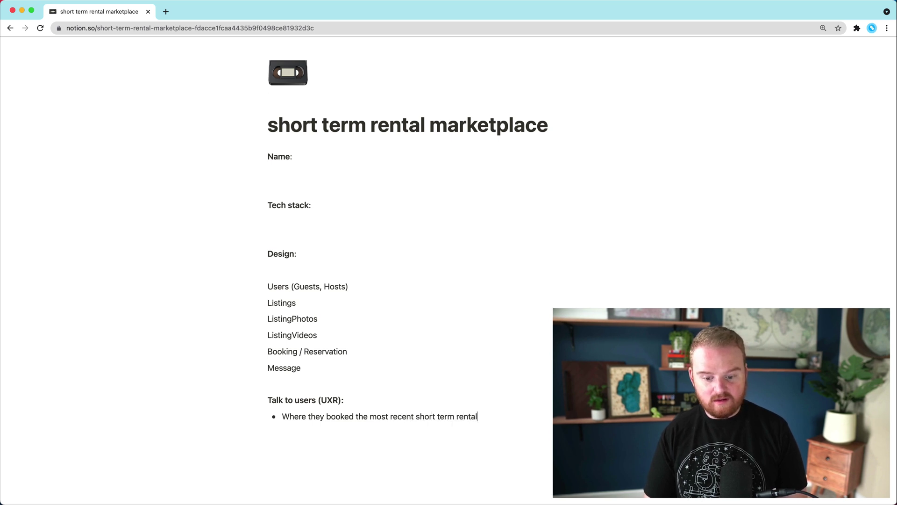
pyautogui.write('?')
pyautogui.press('Return')
# Add bullets 'What goes into the decision when picking a listing?' and the hosts' short-vs-longterm question.
pyautogui.write('W')
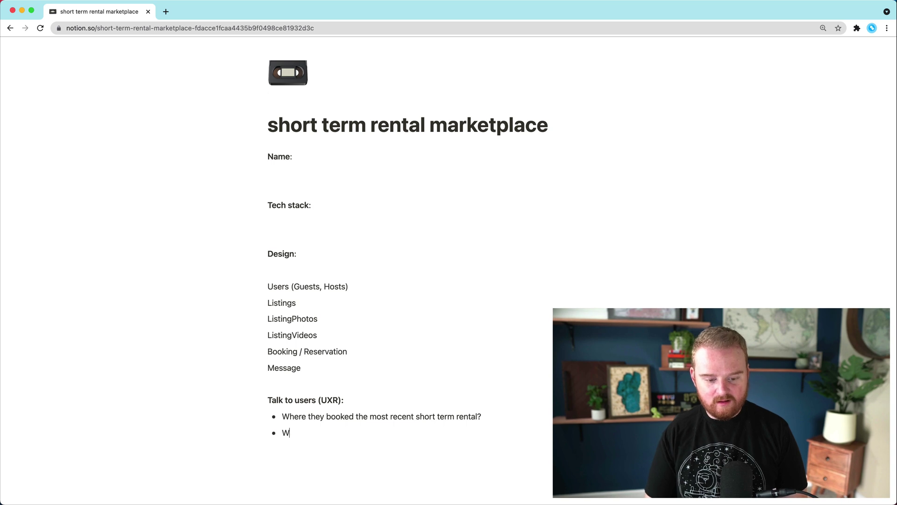
pyautogui.press('BackSpace')
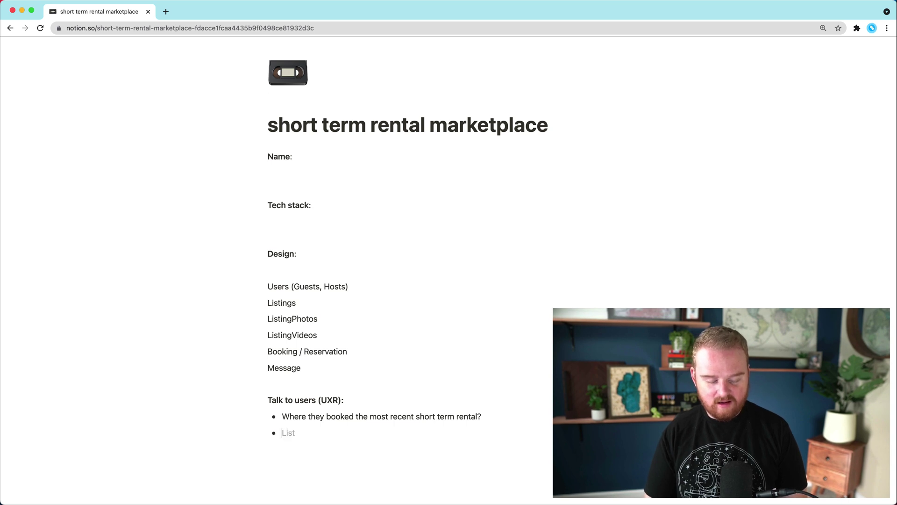
pyautogui.write('What ')
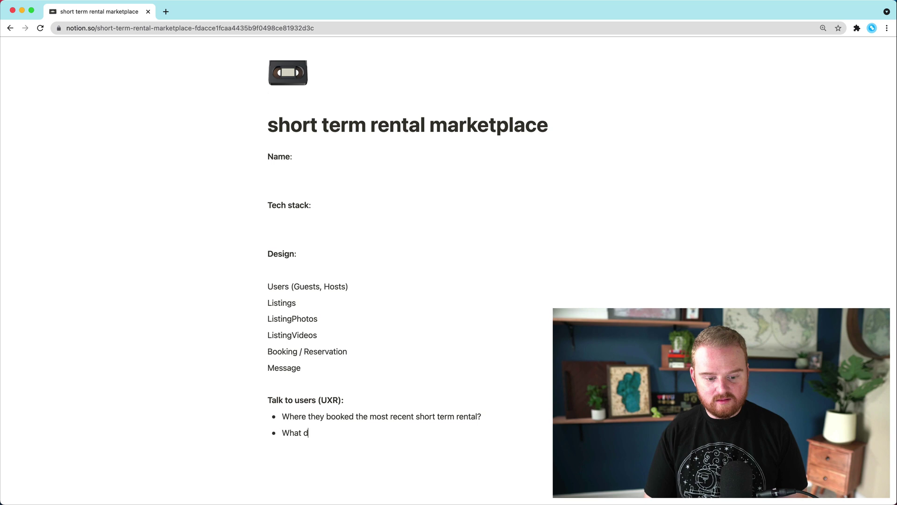
pyautogui.write('goes ')
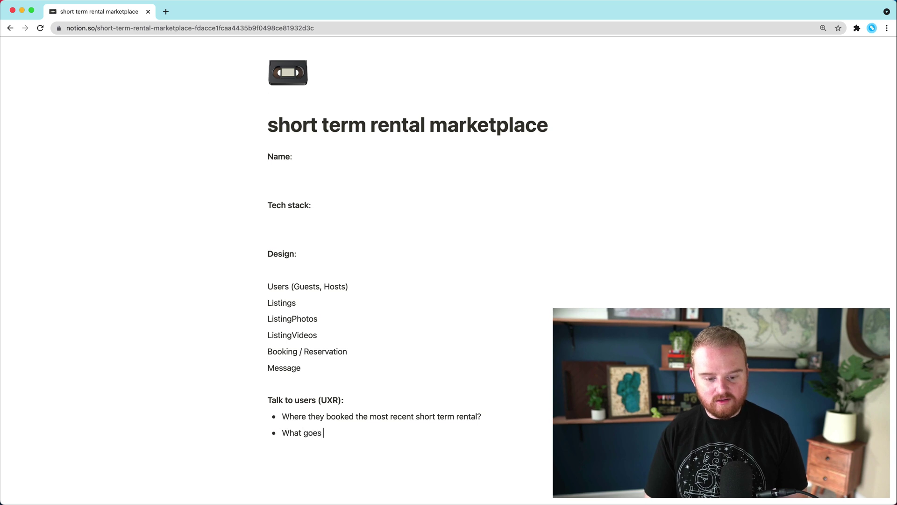
pyautogui.write('into the decision ')
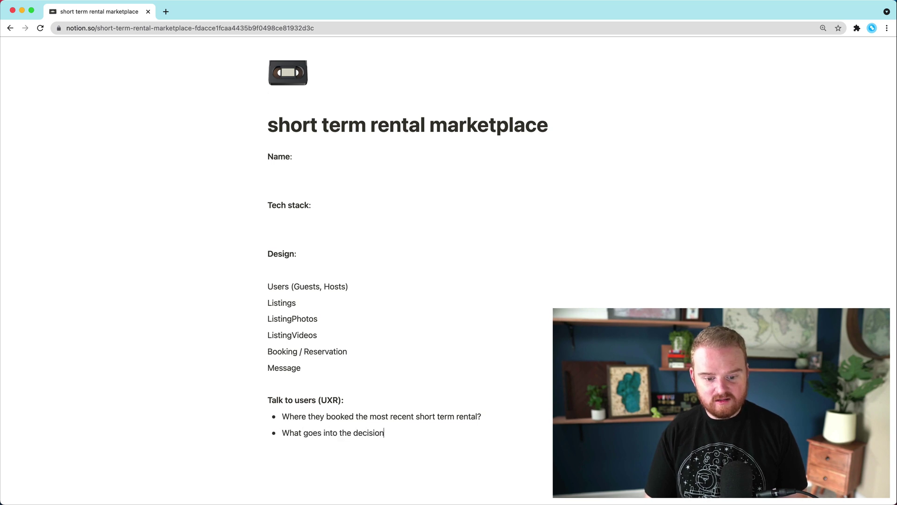
pyautogui.write('when ')
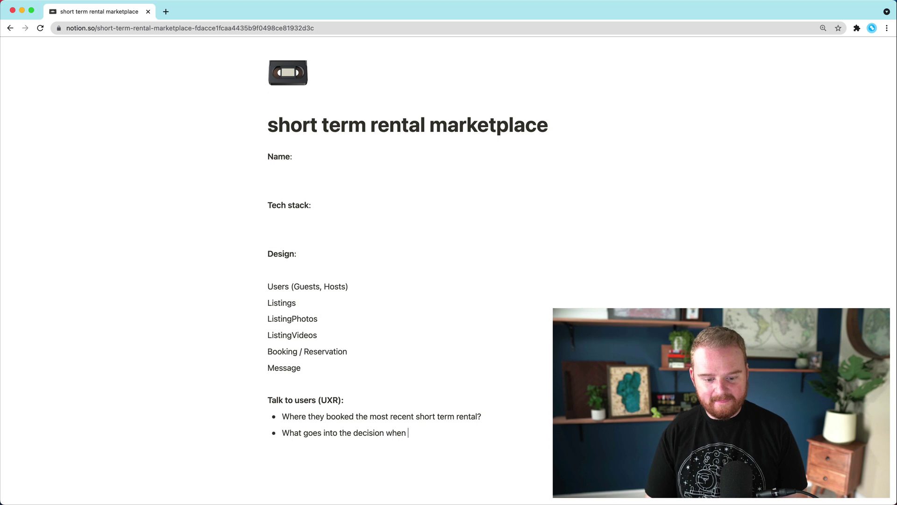
pyautogui.write('picking a listing?')
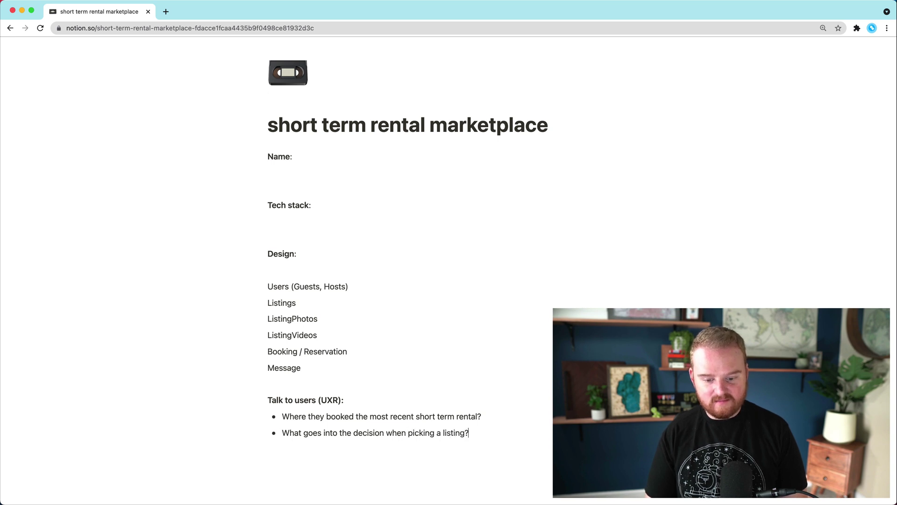
pyautogui.press('Return')
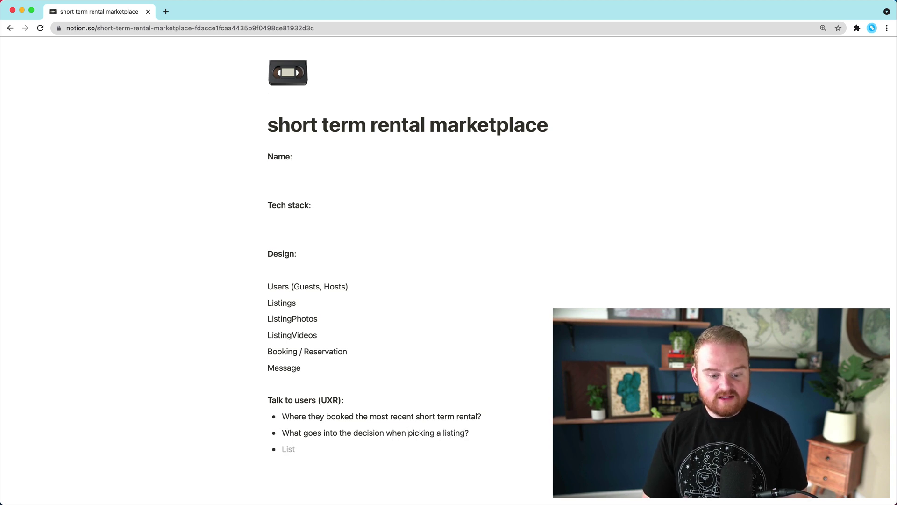
pyautogui.press('BackSpace')
pyautogui.press('BackSpace')
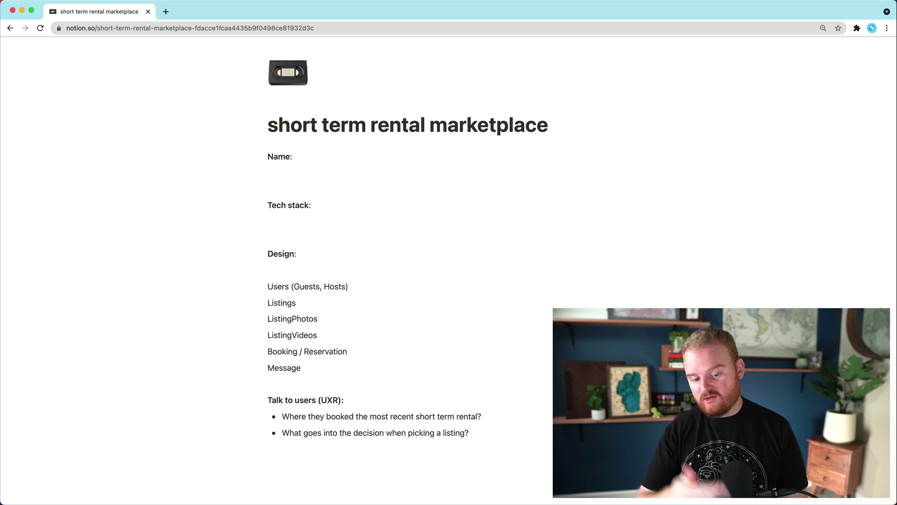
pyautogui.press('Return')
pyautogui.write('Why ')
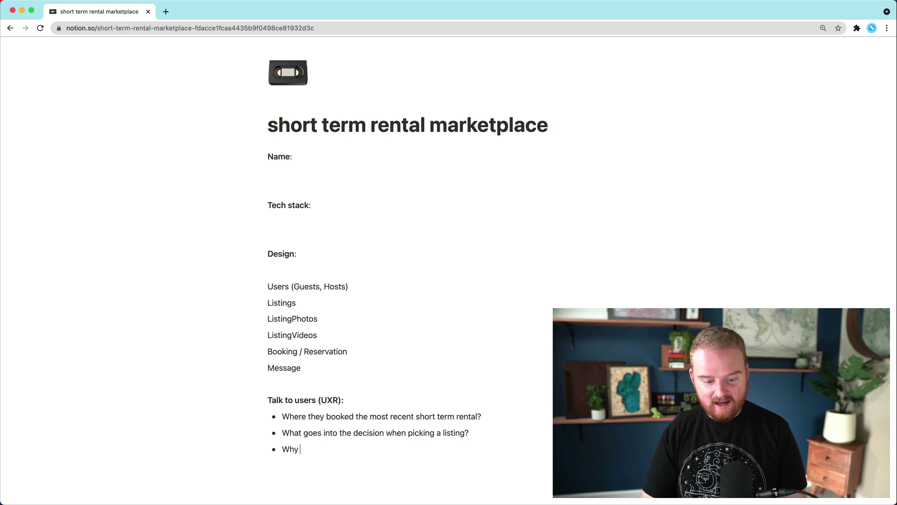
pyautogui.write('did you list your ho')
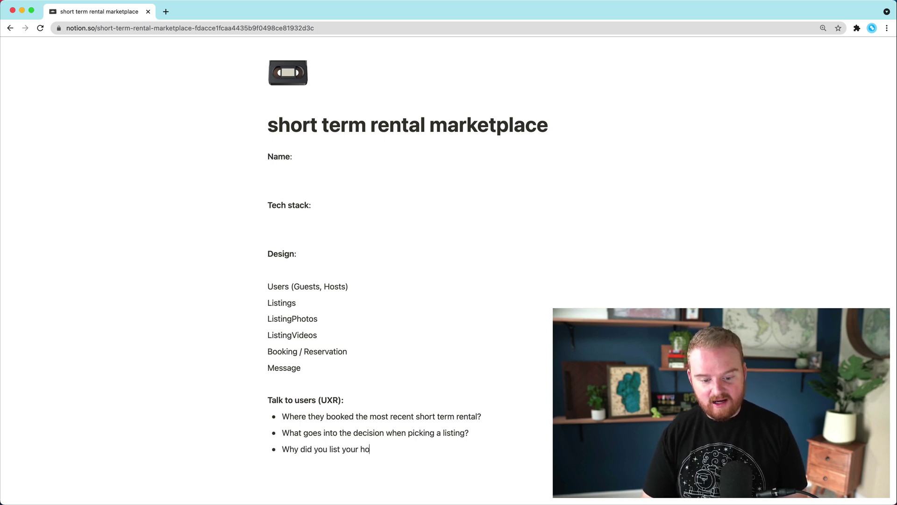
pyautogui.write('use on the short te')
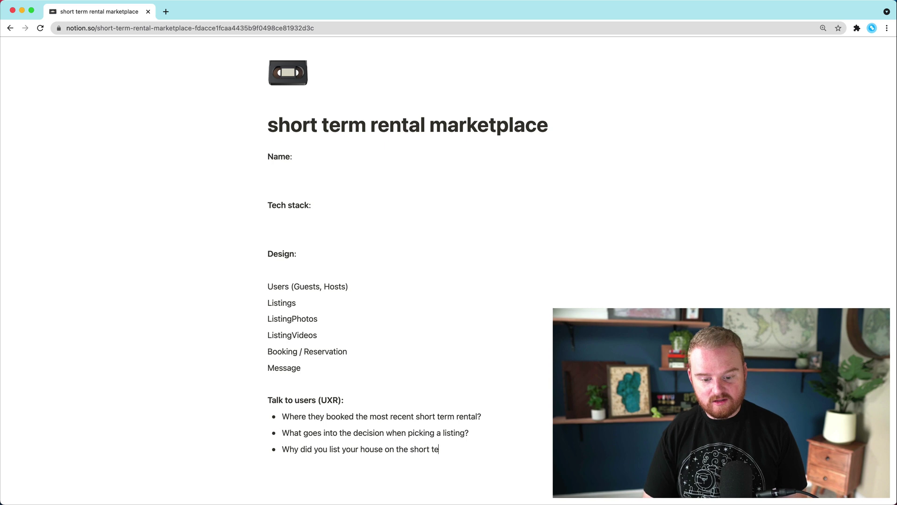
pyautogui.write('rm vs longterm market?')
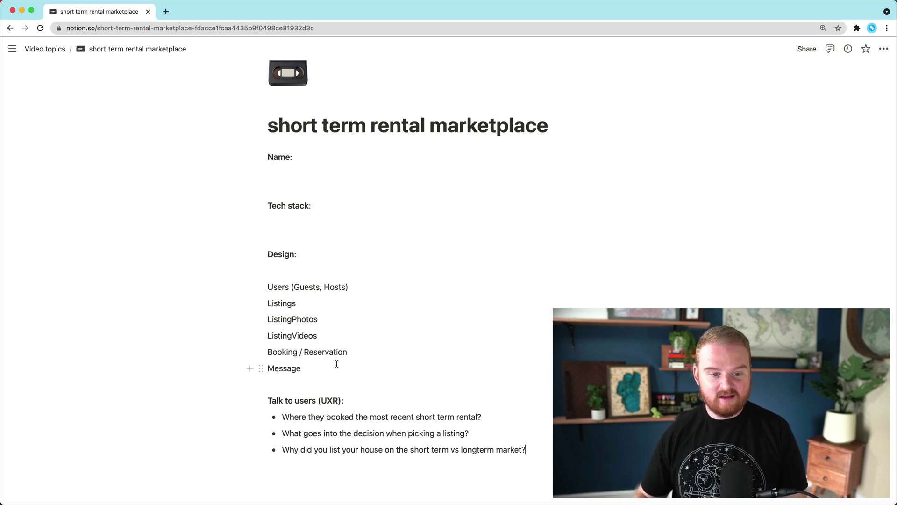
# Insert a bold Mission: label above Name: with the bullet 'Short term rentals with transparent pricing.'.
pyautogui.click(303, 172)
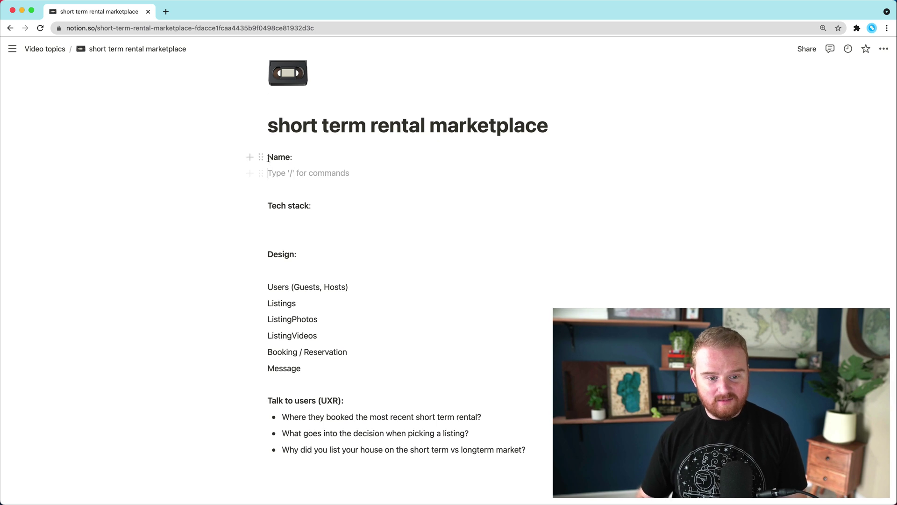
pyautogui.keyDown('alt'); pyautogui.click(250, 157); pyautogui.keyUp('alt')
pyautogui.write('Mission:')
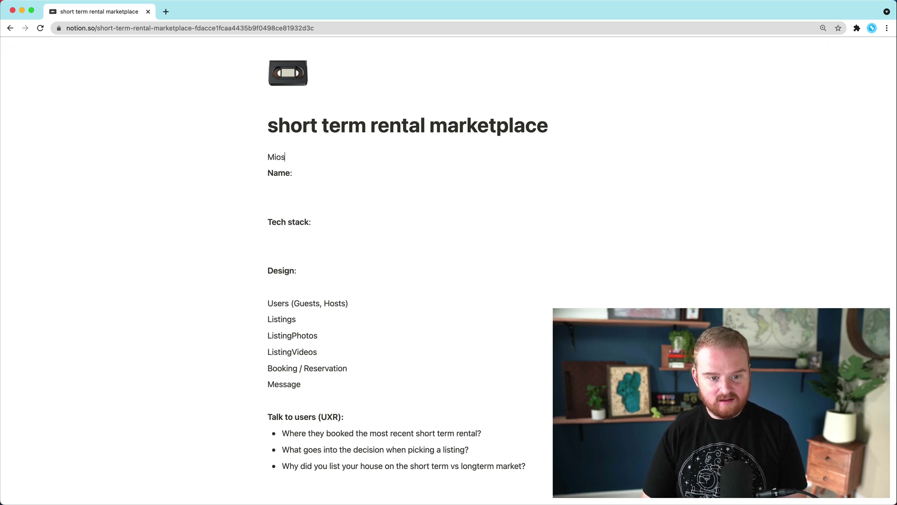
pyautogui.press('Return')
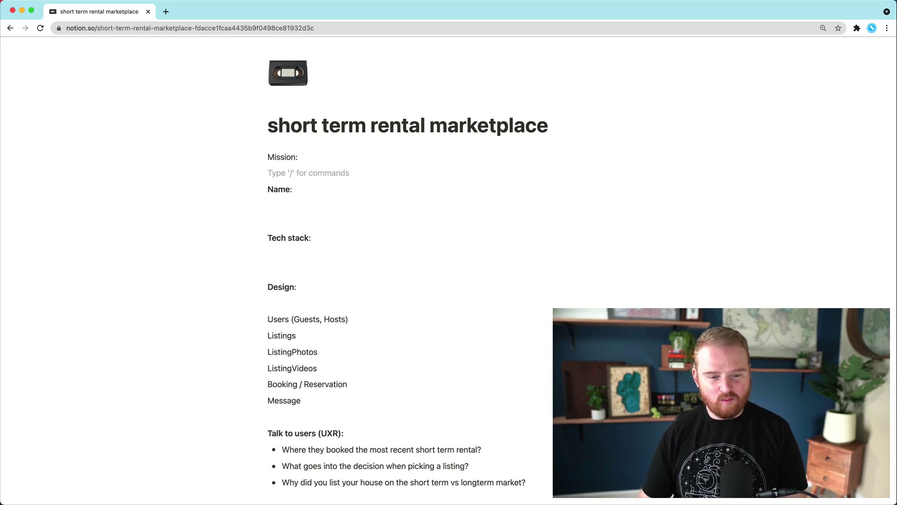
pyautogui.doubleClick(280, 157)
pyautogui.hotkey('ctrl', 'b')
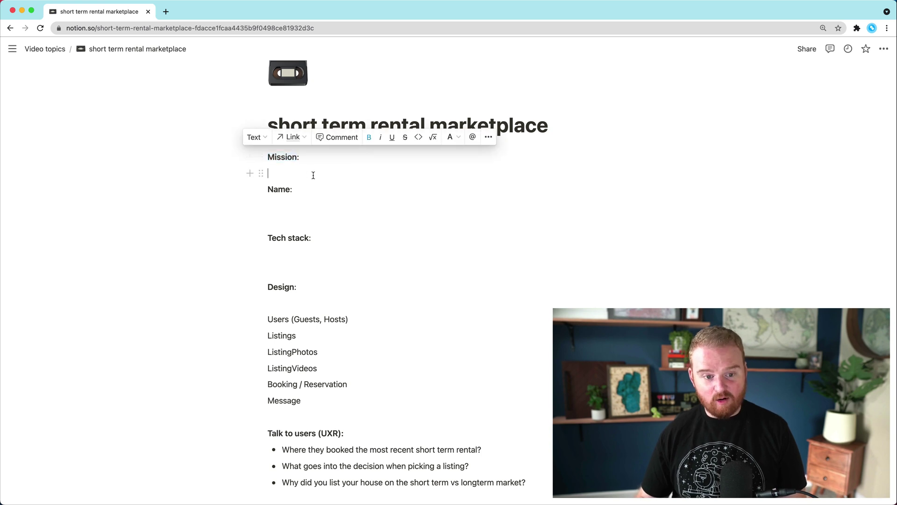
pyautogui.click(309, 173)
pyautogui.press('Return')
pyautogui.press('Up')
pyautogui.write('- ')
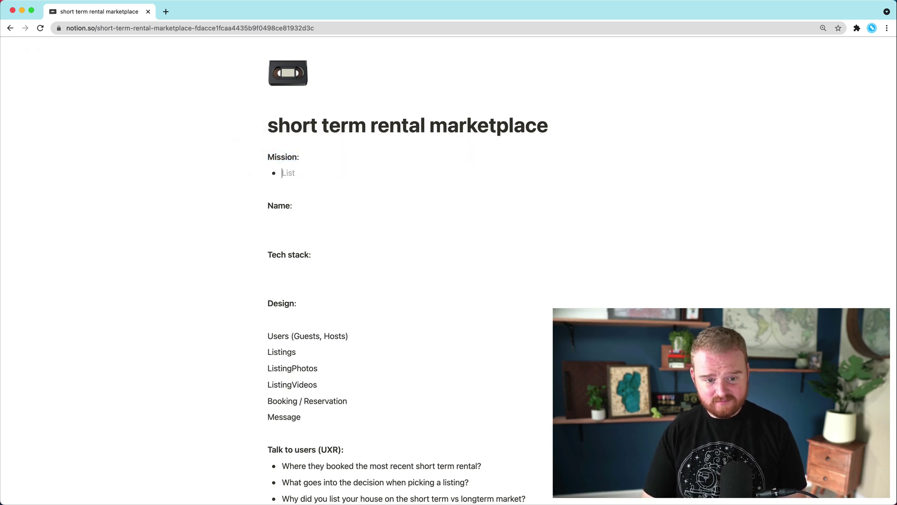
pyautogui.write('Sho')
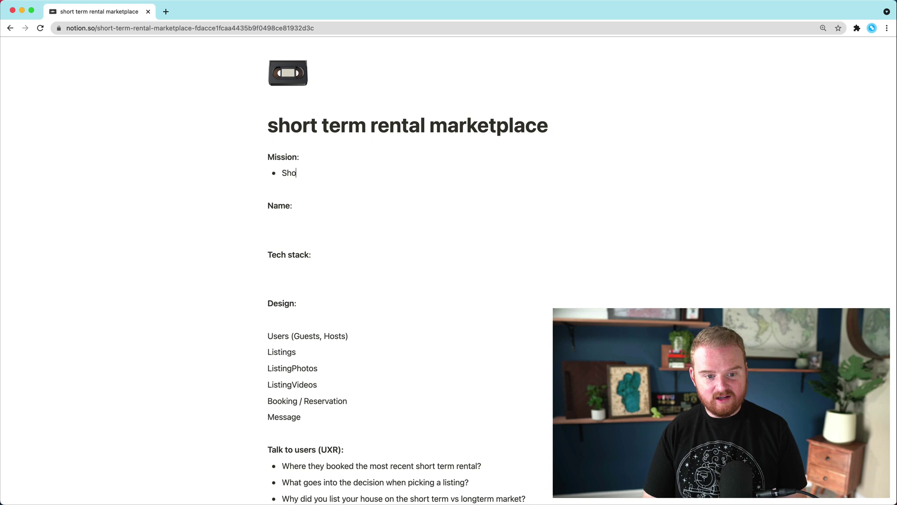
pyautogui.write('rt term rentals wi')
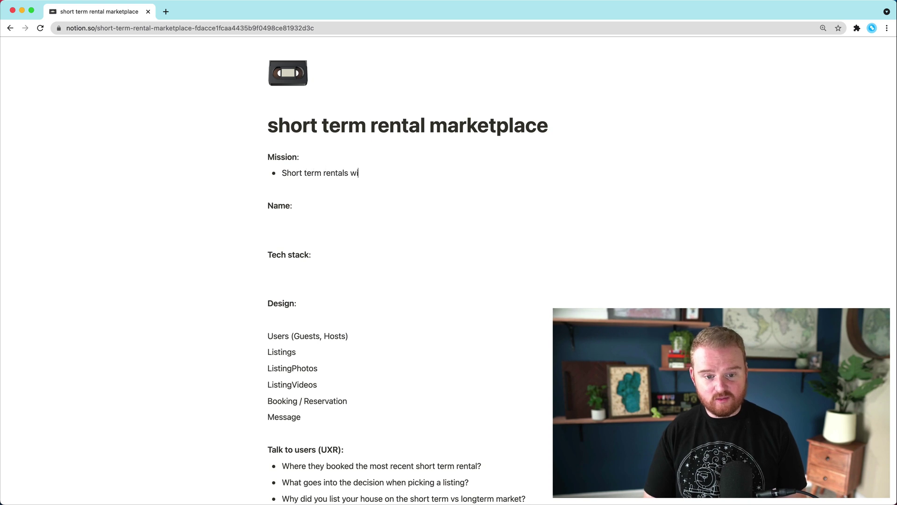
pyautogui.write('th transparent pricing. ')
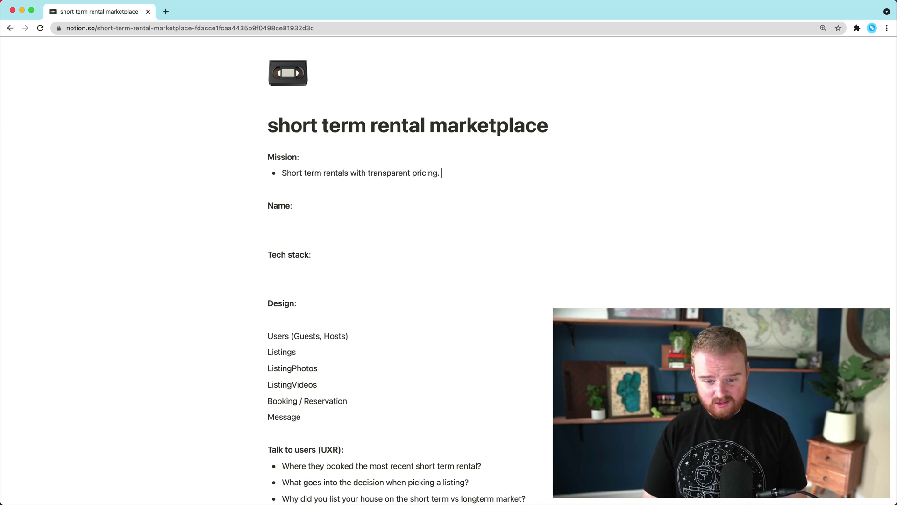
pyautogui.press('BackSpace')
pyautogui.press('BackSpace')
pyautogui.write(' — always ')
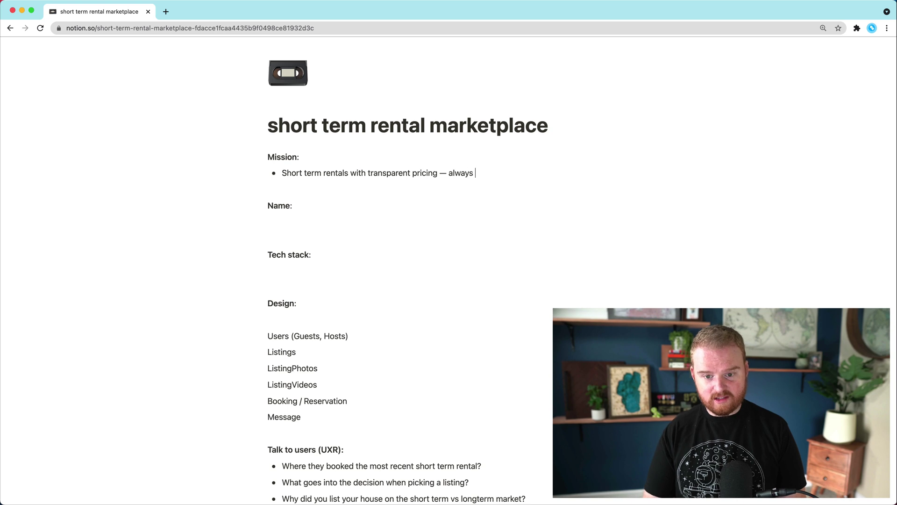
pyautogui.write('know exa')
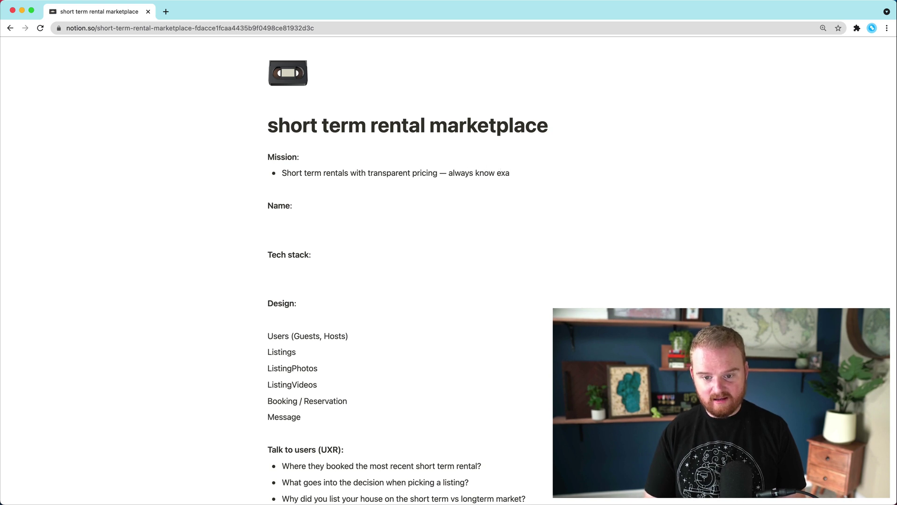
pyautogui.write("ctly how much you'")
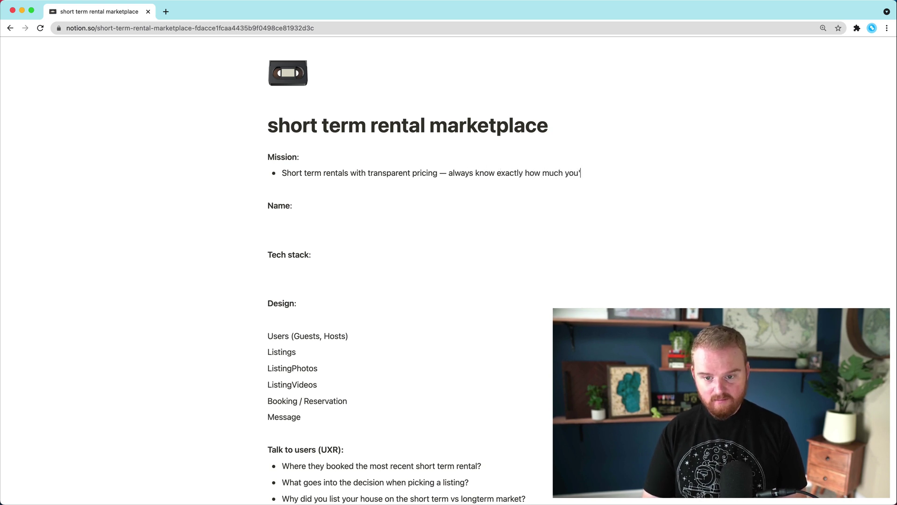
pyautogui.write('ll pay when browsi')
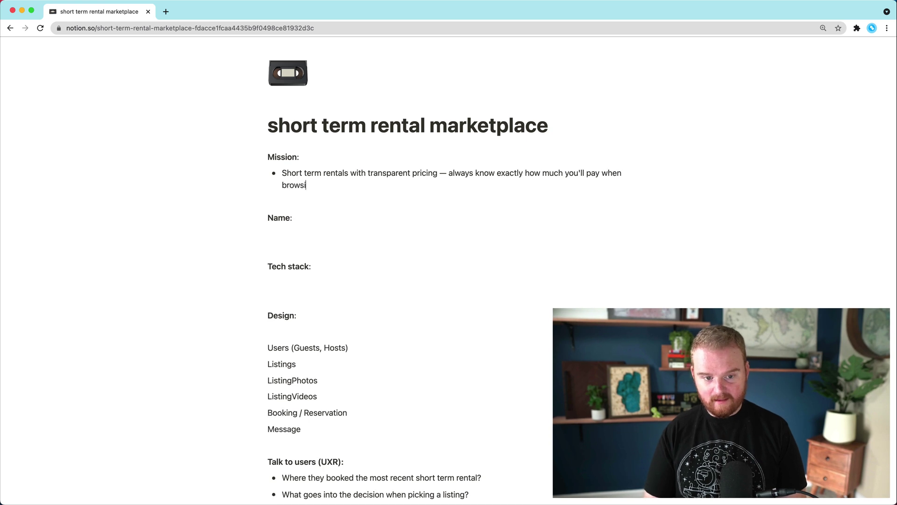
pyautogui.write('ng.')
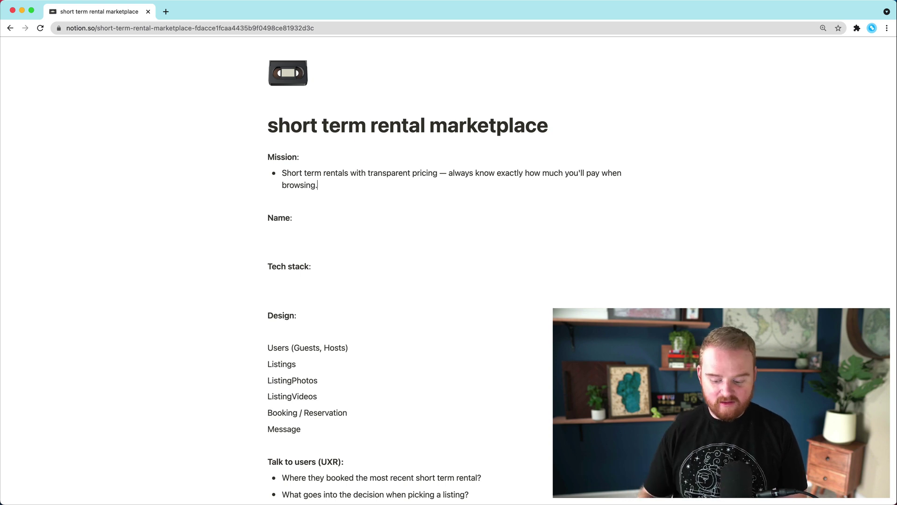
# Join the blank line onto Name: and enter Clearbnb as the product name.
pyautogui.click(320, 233)
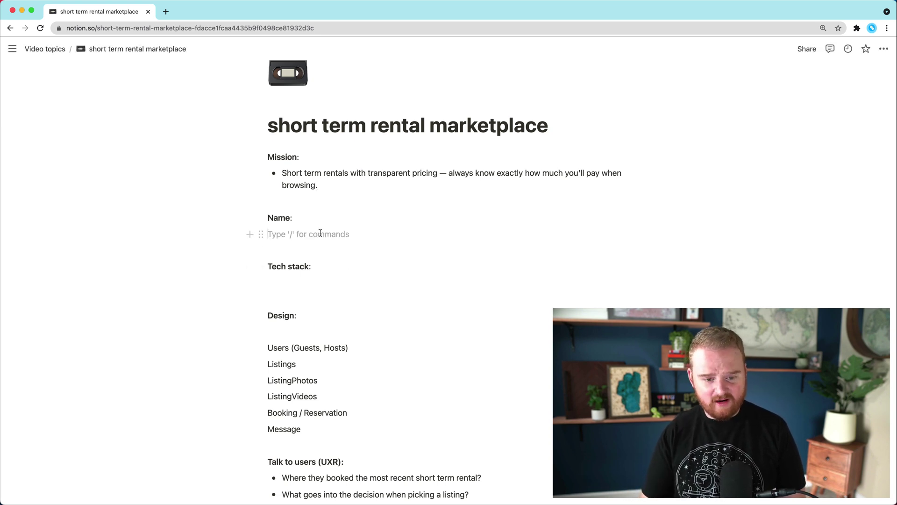
pyautogui.press('BackSpace')
pyautogui.write('Clearbnb')
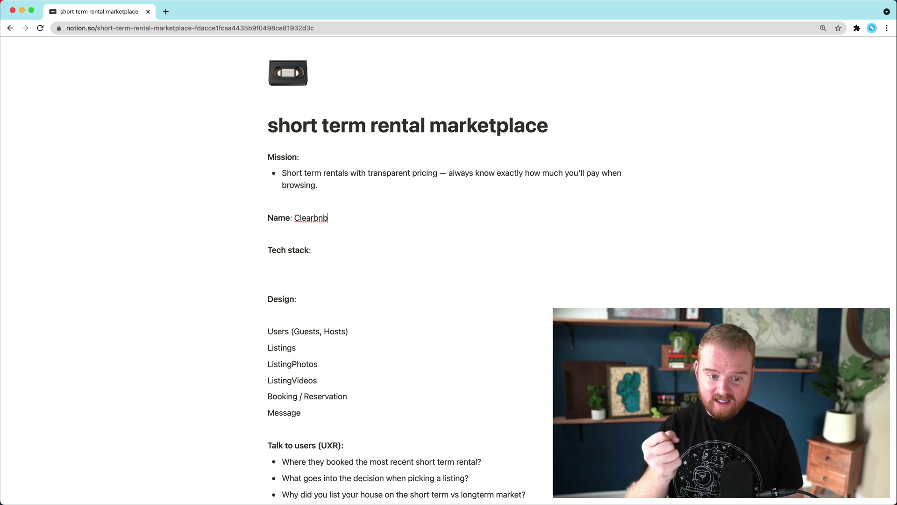
pyautogui.click(330, 266)
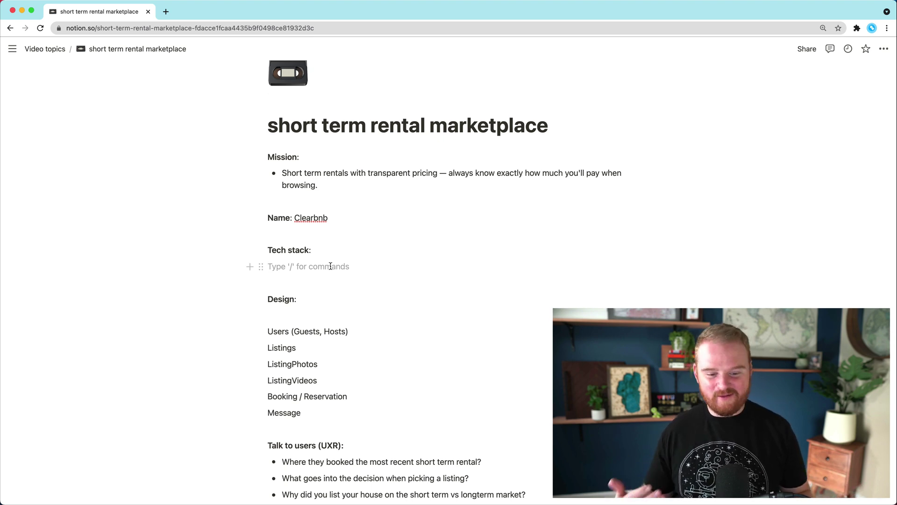
# Add a '- Rails' bullet under Tech stack and cut the Design section through Message.
pyautogui.write('- ')
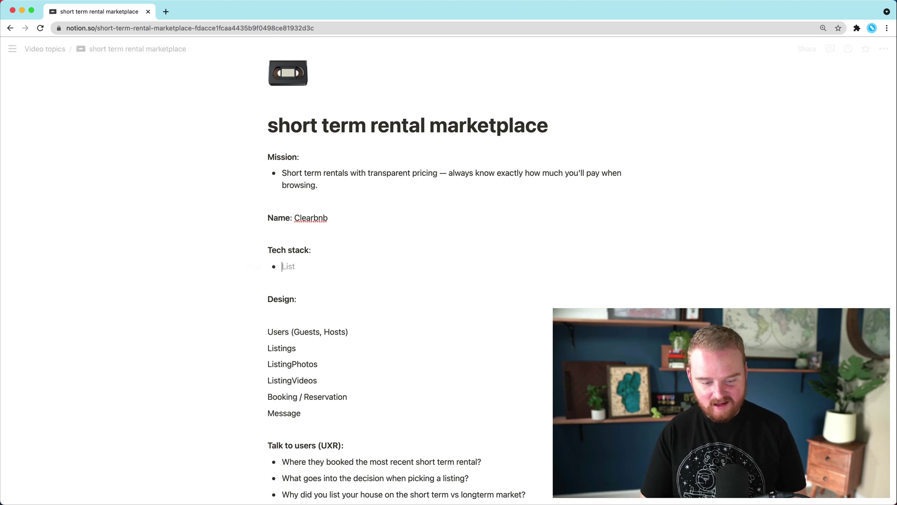
pyautogui.write('Rails')
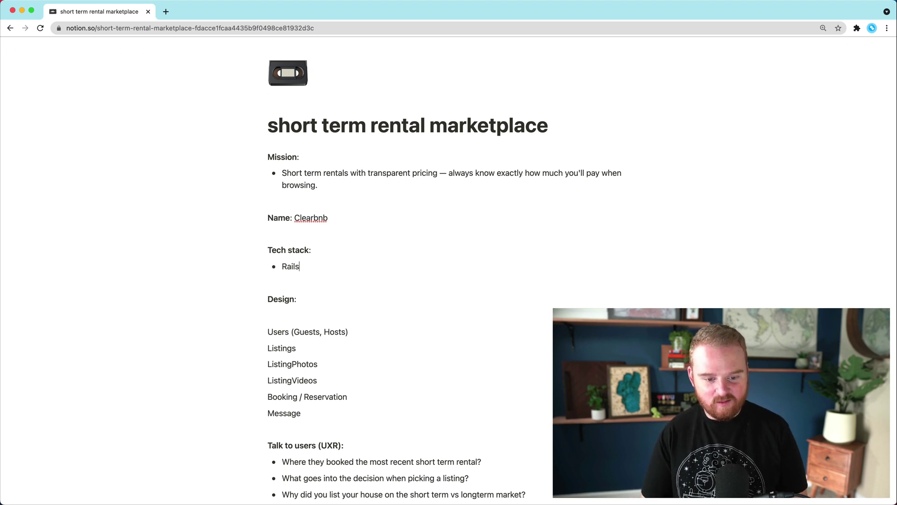
pyautogui.scroll(-3, 330, 263)
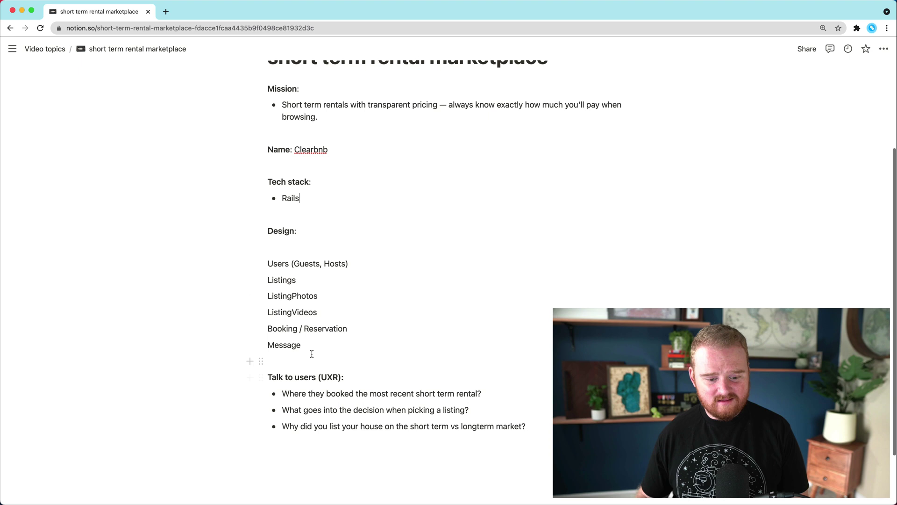
pyautogui.moveTo(275, 277); pyautogui.dragTo(266, 230)
pyautogui.press('BackSpace')
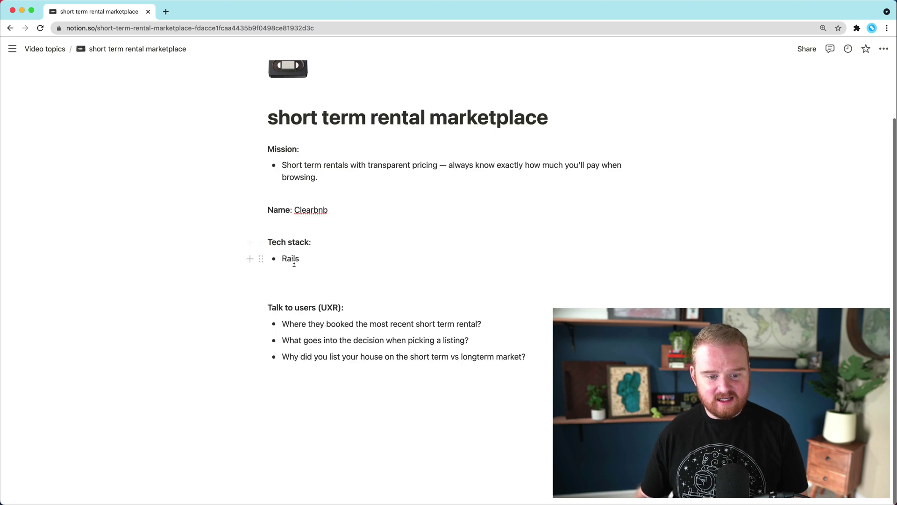
# Paste the Design section below the last UXR question.
pyautogui.click(308, 286)
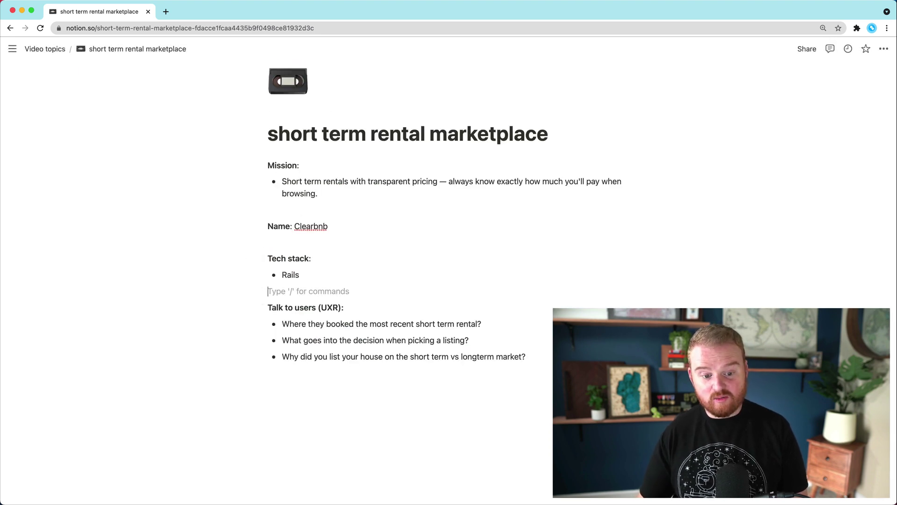
pyautogui.click(402, 378)
pyautogui.press('Return')
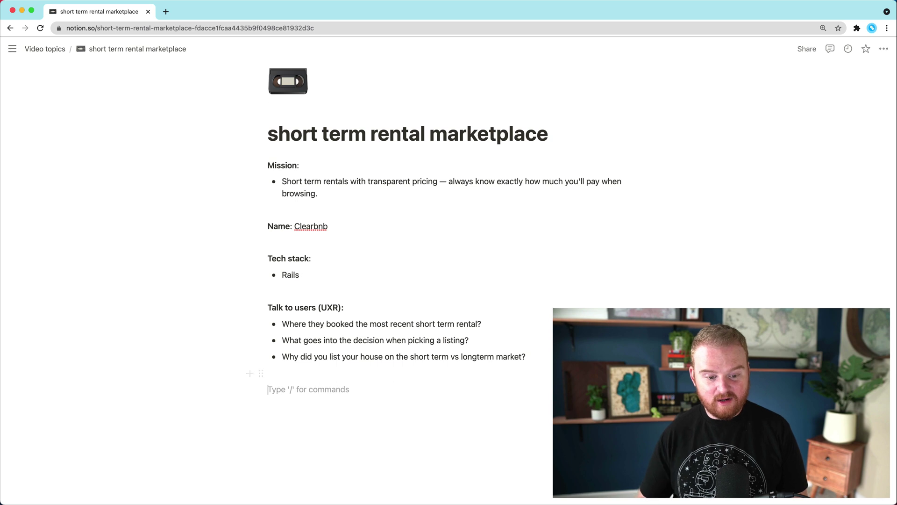
pyautogui.press('super+z')
pyautogui.scroll(-3, 393, 383)
pyautogui.click(339, 439)
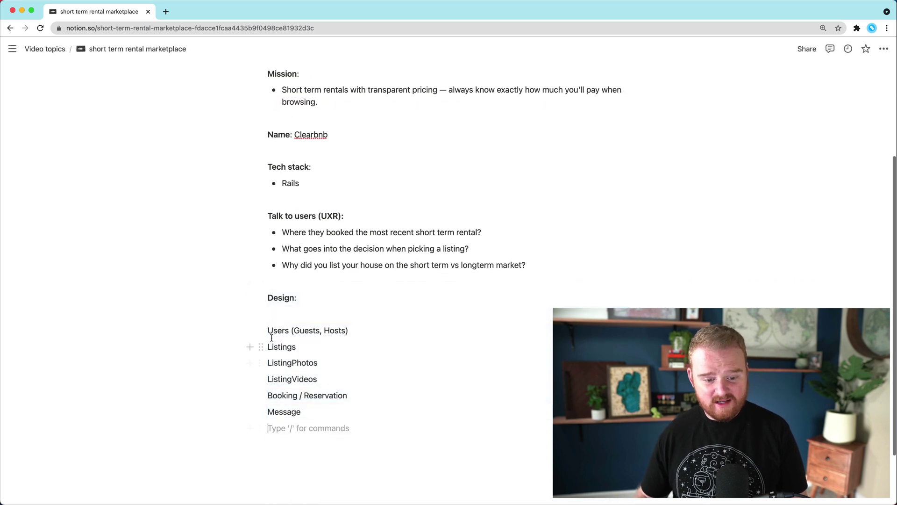
pyautogui.scroll(-1, 362, 336)
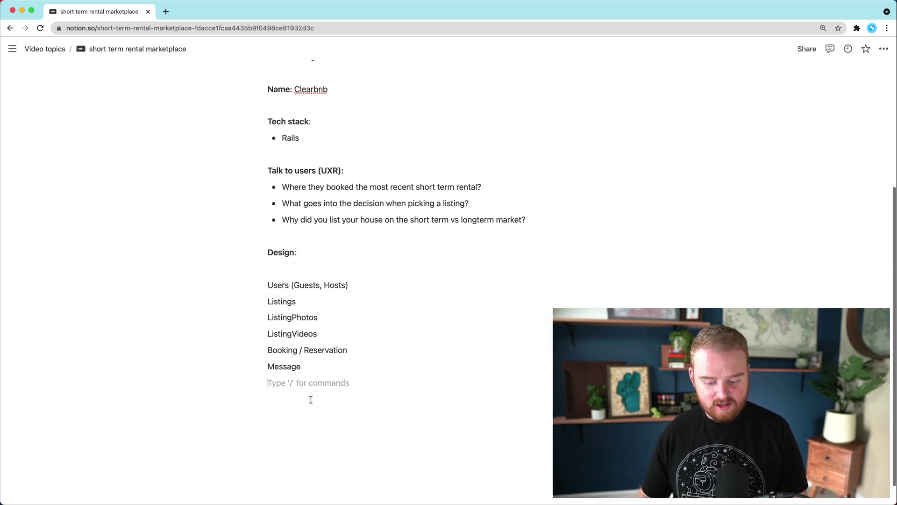
# Add a bold TODOs: heading with a checkbox below Message.
pyautogui.press('Return')
pyautogui.write('T')
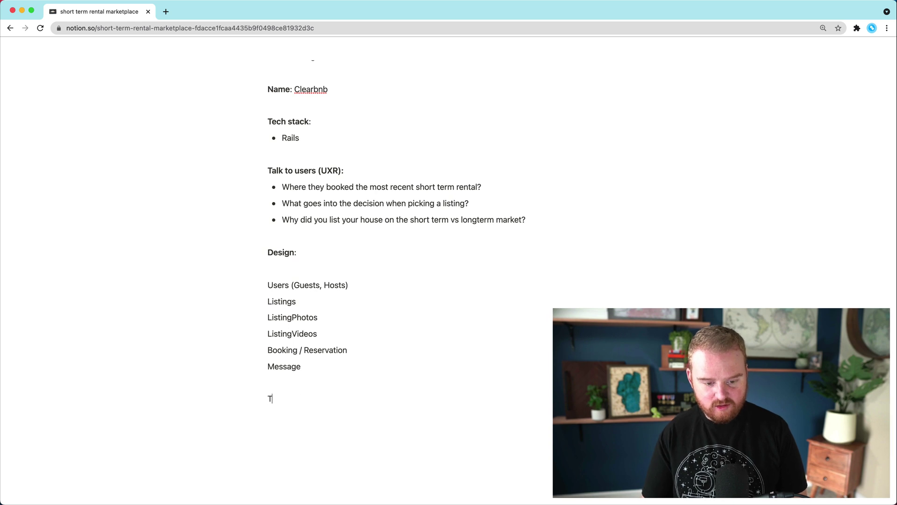
pyautogui.write('ODOs:')
pyautogui.press('Return')
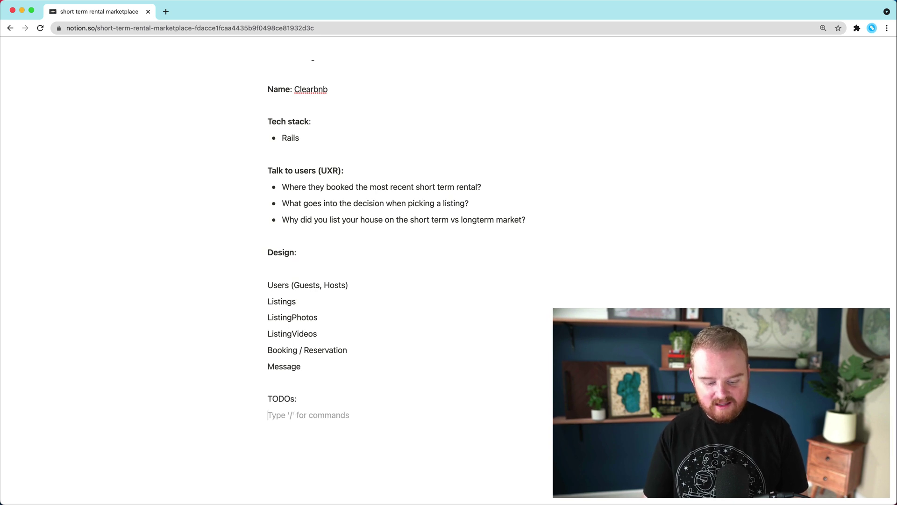
pyautogui.write('[]')
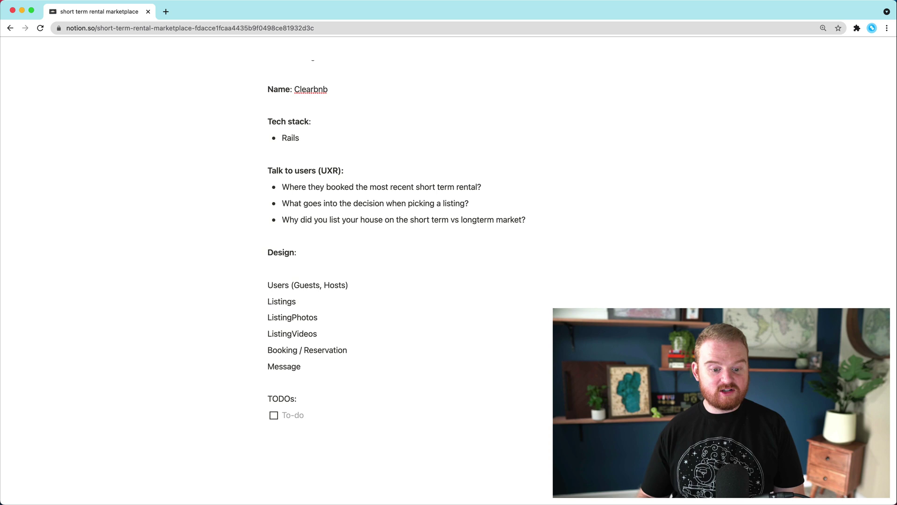
pyautogui.doubleClick(279, 397)
pyautogui.press('super+b')
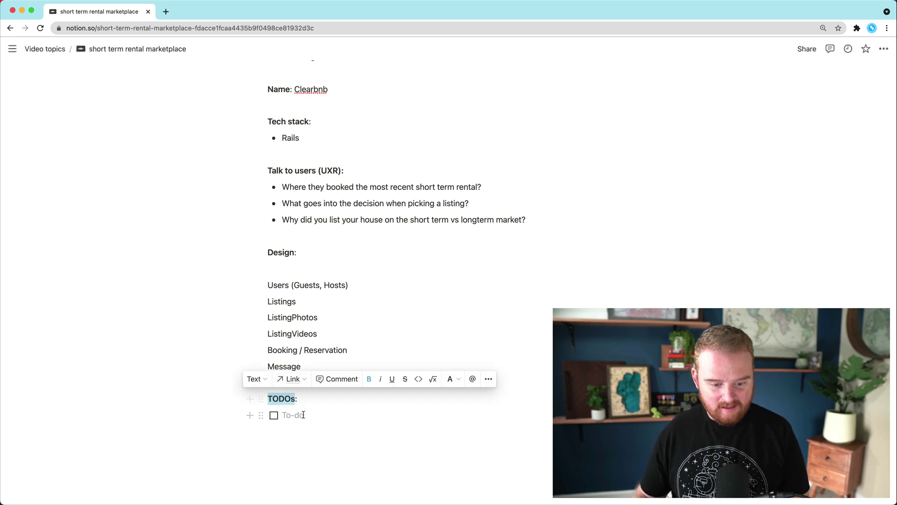
# Add the to-dos Authentication, CRUD Listings and Way to book.
pyautogui.click(294, 415)
pyautogui.write('Authentication')
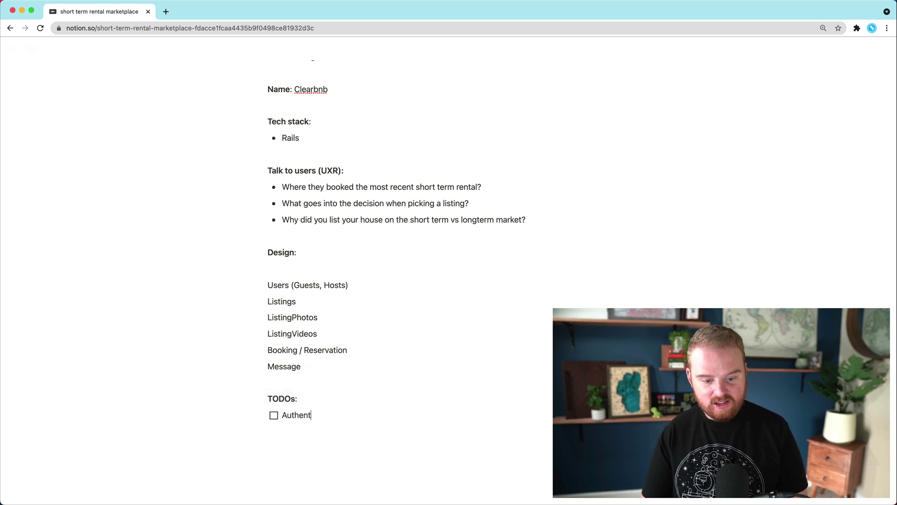
pyautogui.press('Return')
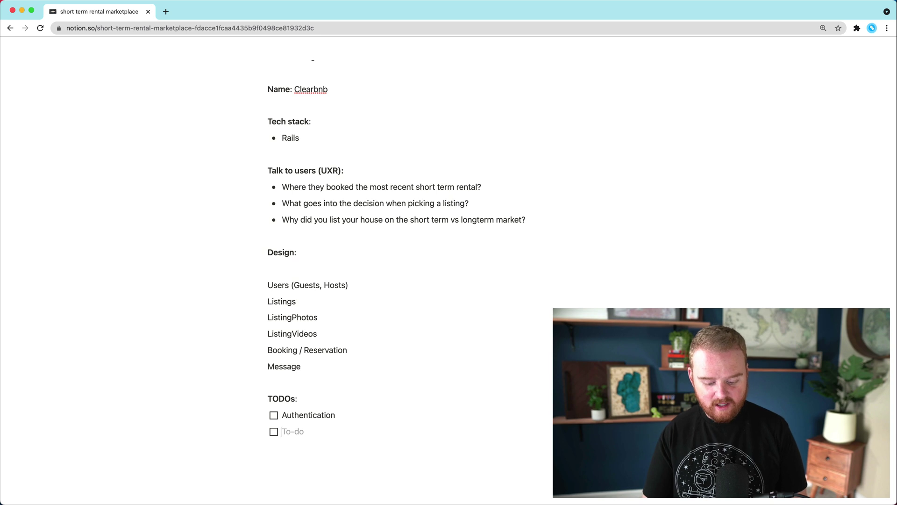
pyautogui.write('CRUD L')
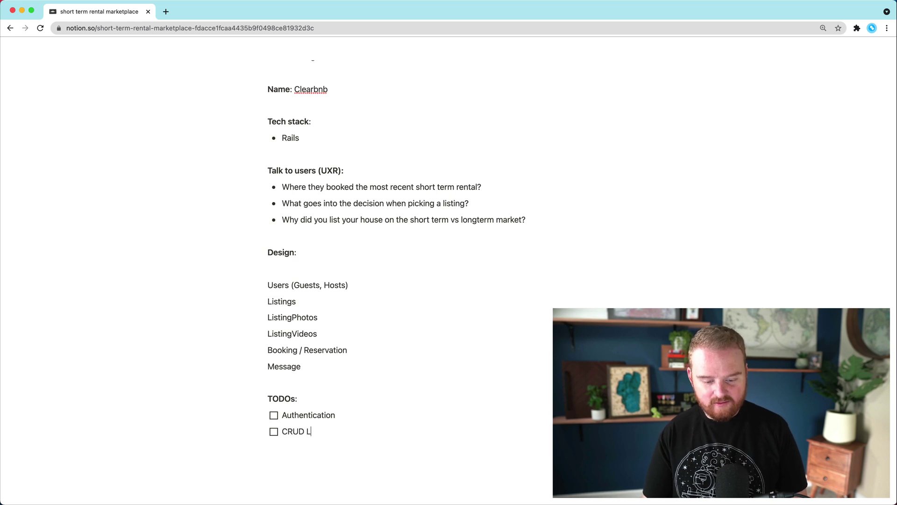
pyautogui.write('istings')
pyautogui.press('Return')
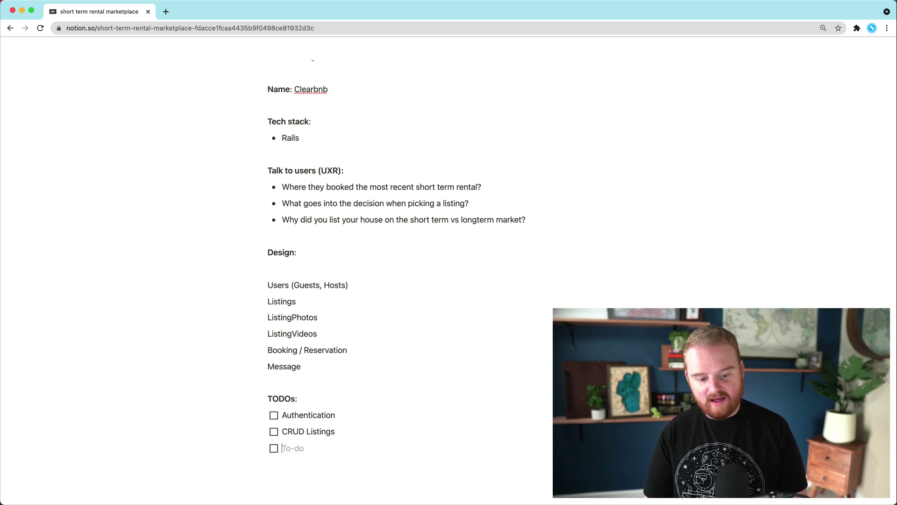
pyautogui.write('Way to book')
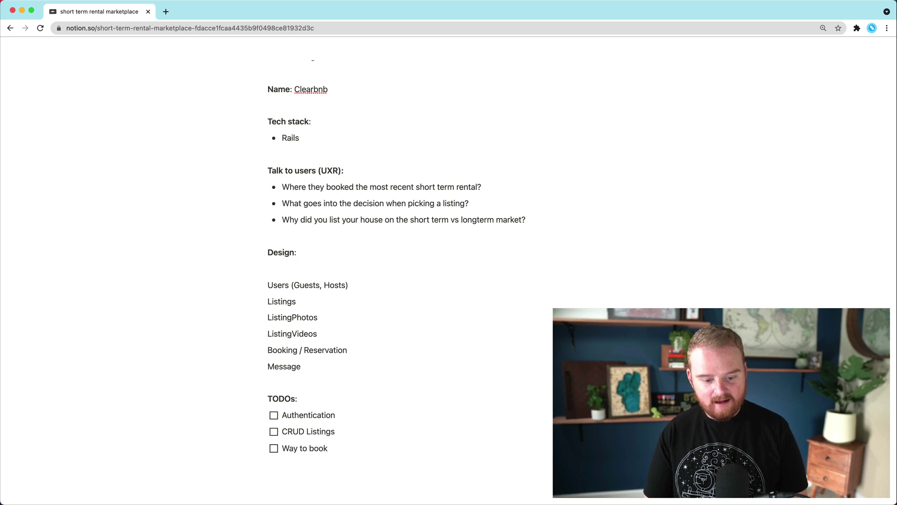
# Add the Way to message to-do and leave a fresh empty to-do below it.
pyautogui.press('Return')
pyautogui.scroll(-3, 405, 343)
pyautogui.write('A')
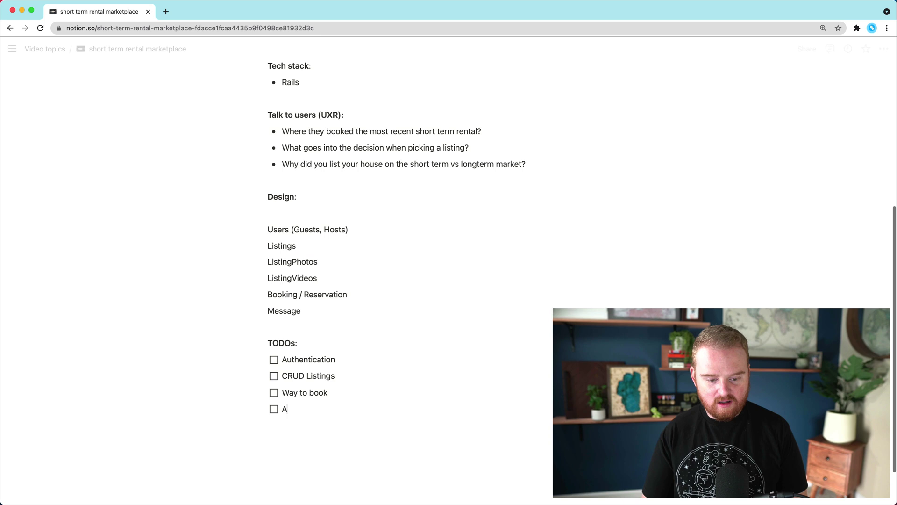
pyautogui.press('BackSpace')
pyautogui.write('Way to message')
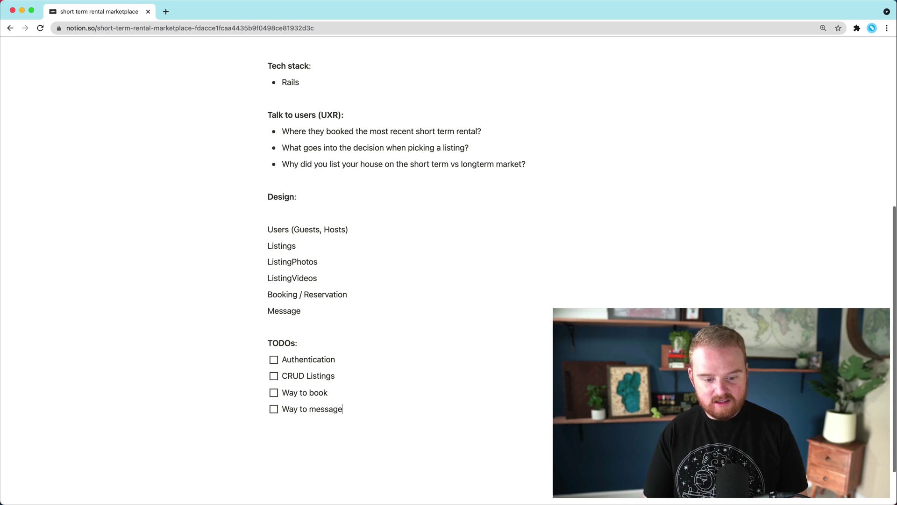
pyautogui.press('Return')
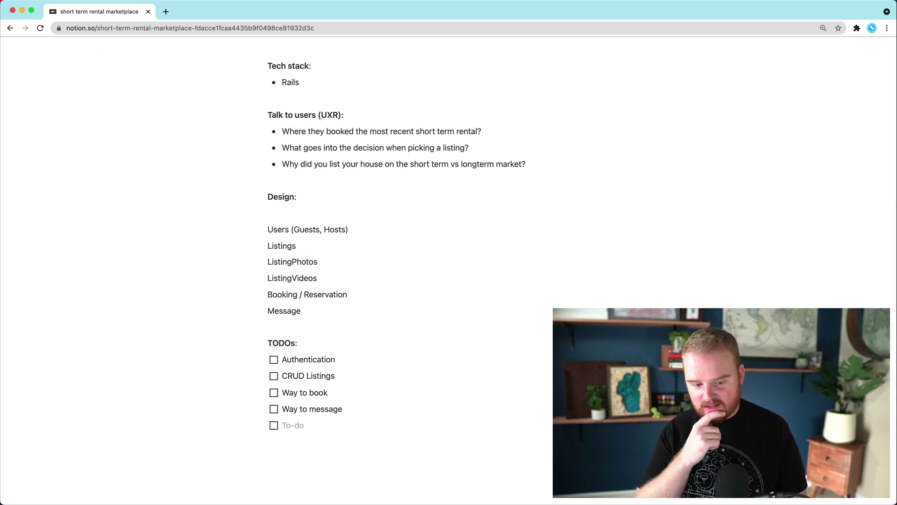
pyautogui.write('Waty')
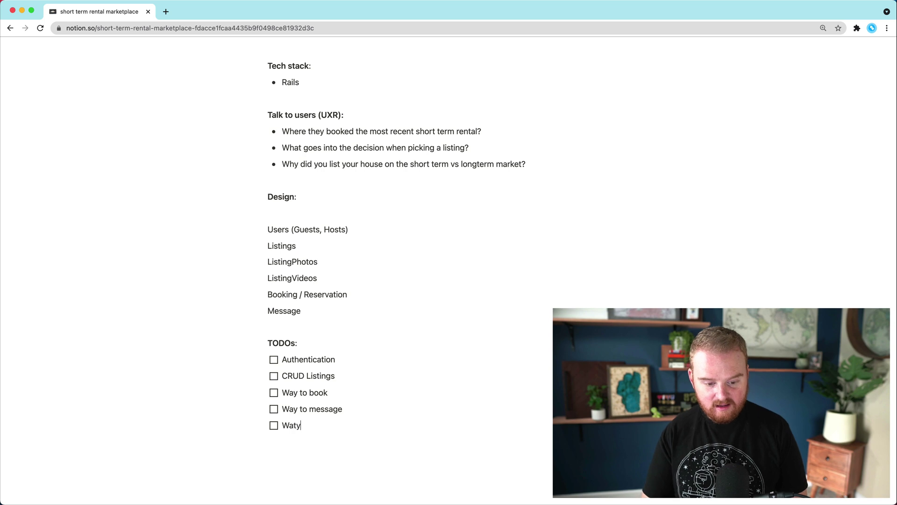
pyautogui.press('BackSpace')
pyautogui.press('BackSpace')
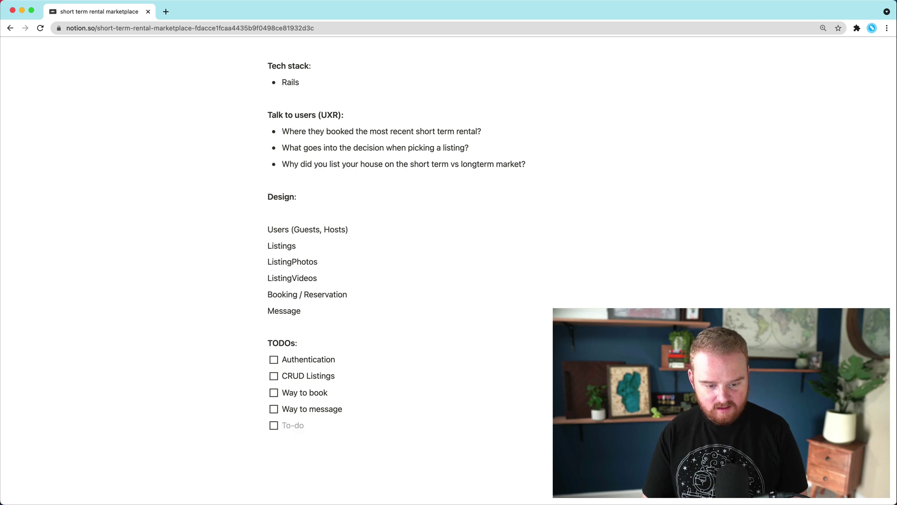
pyautogui.press('BackSpace')
pyautogui.press('BackSpace')
pyautogui.press('Return')
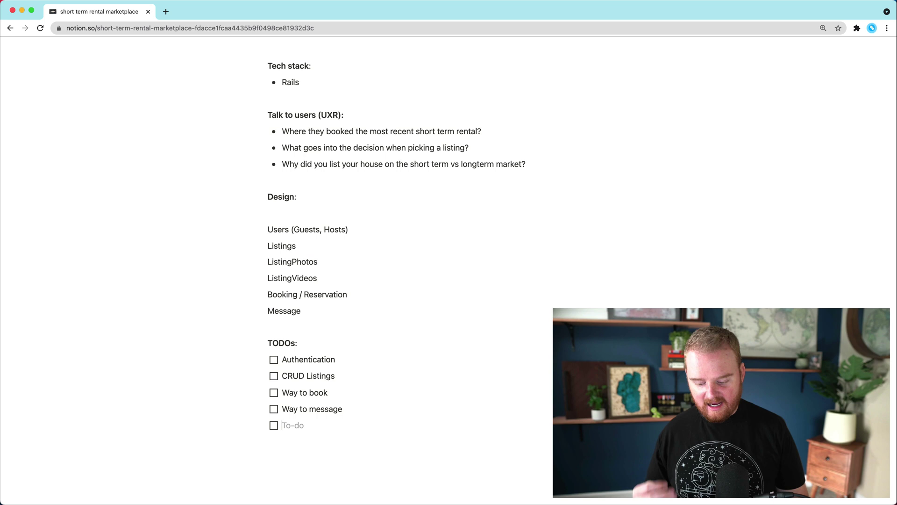
# Add an 'Identity verification' to-do with nested 'Background check', 'Document checks' and 'Phone number check'.
pyautogui.write('I')
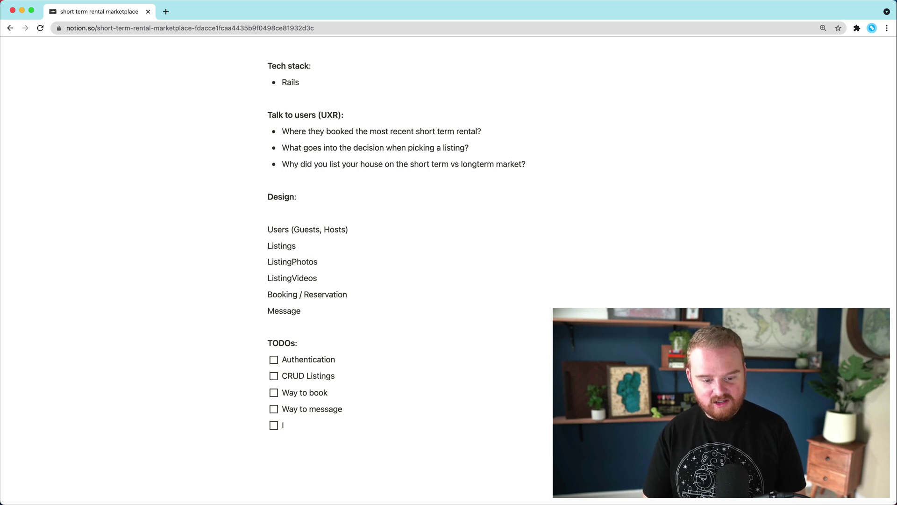
pyautogui.write('dentity verifica')
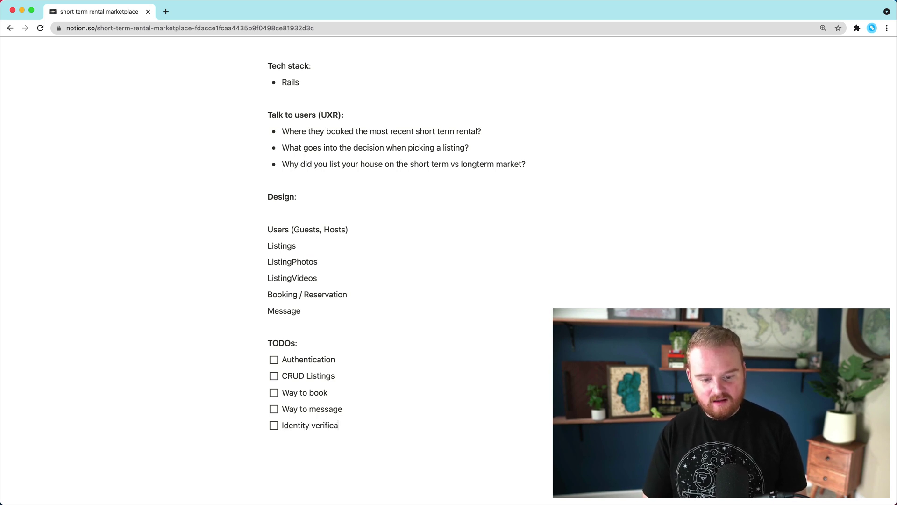
pyautogui.write('tion')
pyautogui.press('Return')
pyautogui.press('Tab')
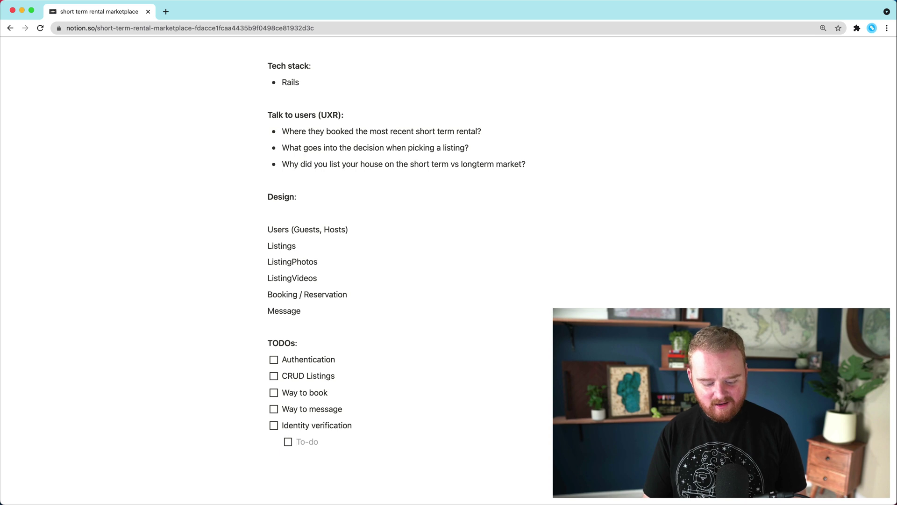
pyautogui.write('Background check')
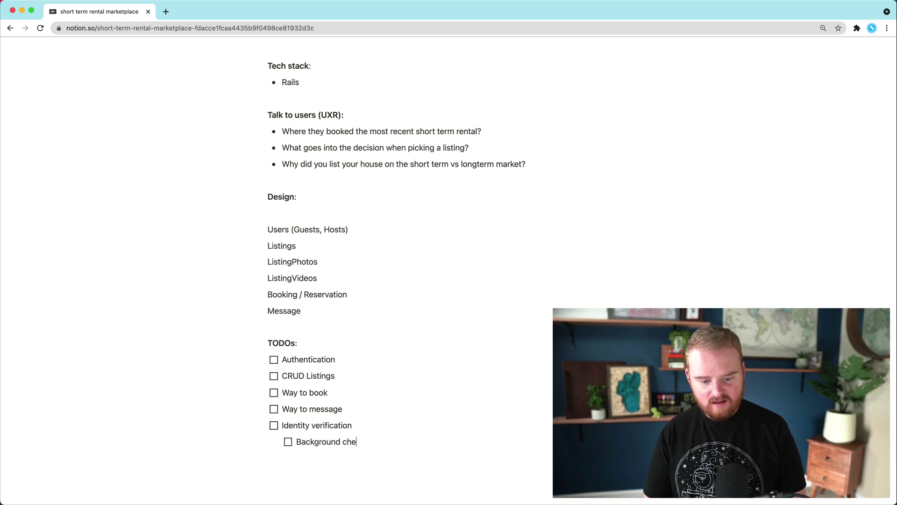
pyautogui.press('Return')
pyautogui.write('Document checks')
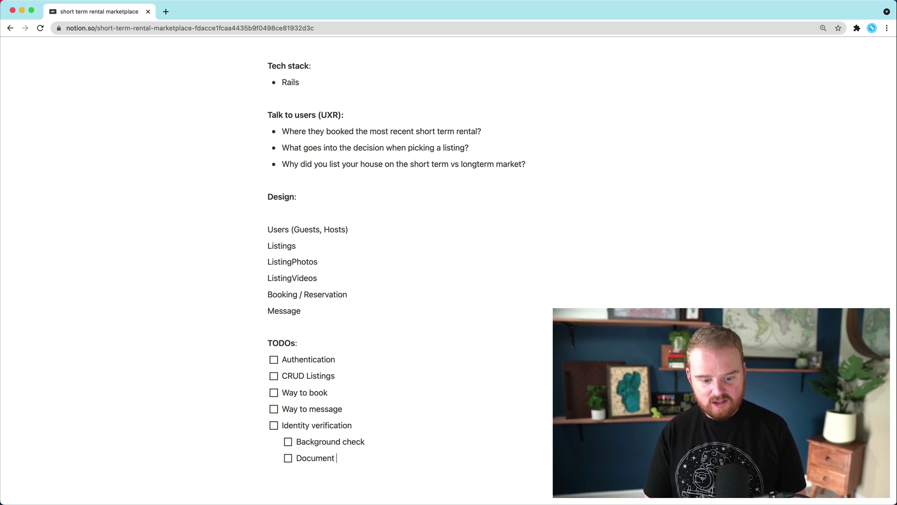
pyautogui.press('Return')
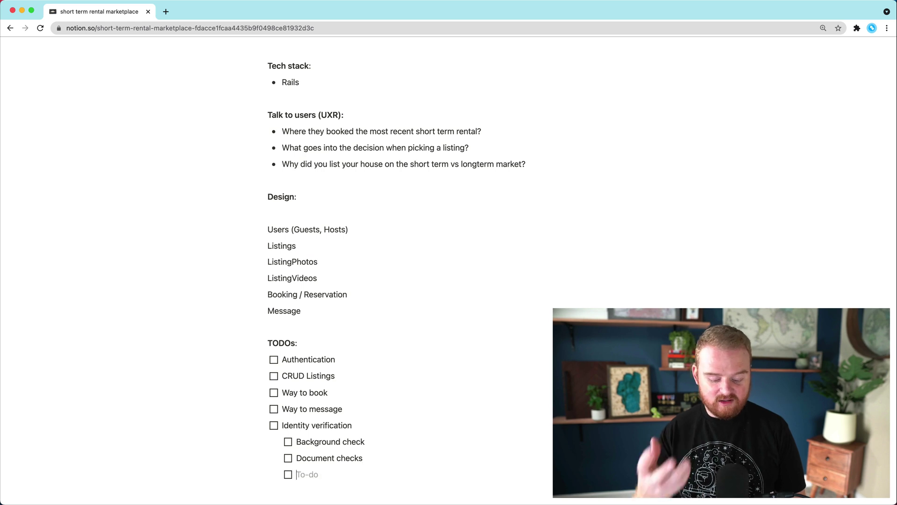
pyautogui.write('I')
pyautogui.press('BackSpace')
pyautogui.write('Pho')
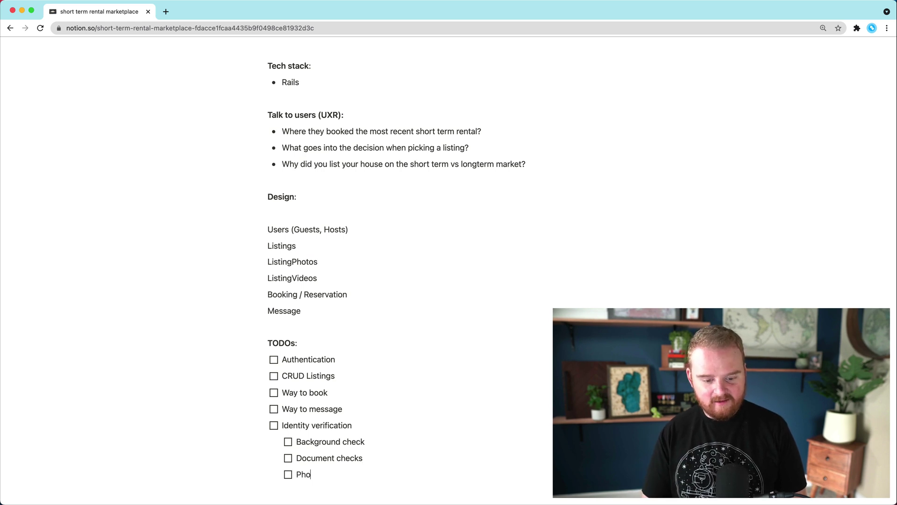
pyautogui.write('ne number check')
# Nest '2 way messaging between one guest and one host' under Way to message.
pyautogui.scroll(-2, 409, 380)
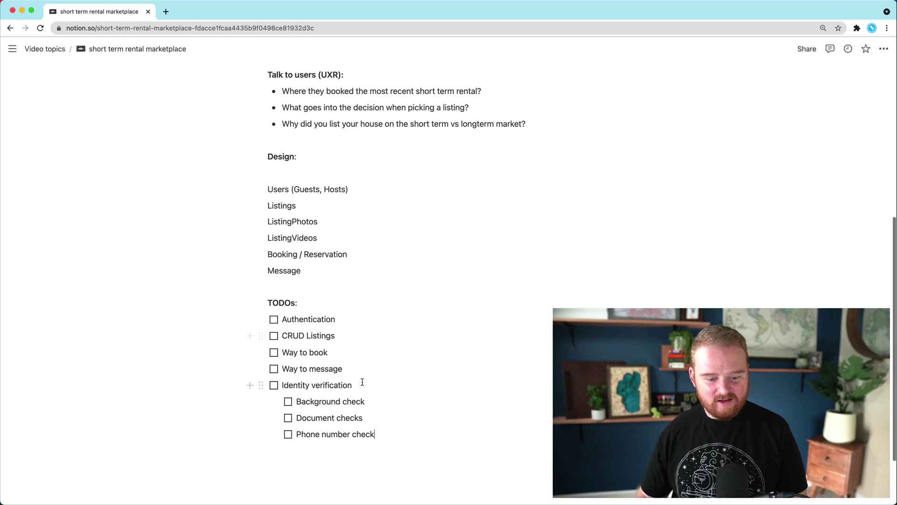
pyautogui.click(362, 369)
pyautogui.press('Return')
pyautogui.press('Tab')
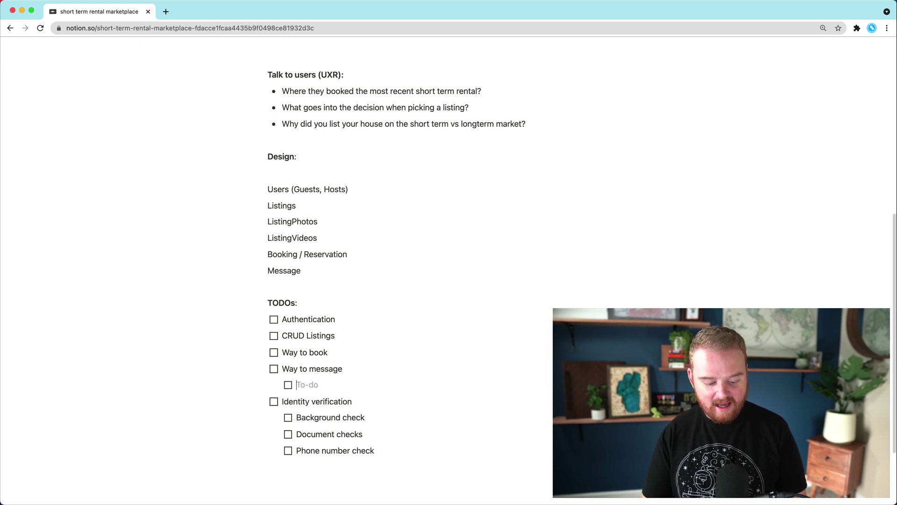
pyautogui.write('2 way me')
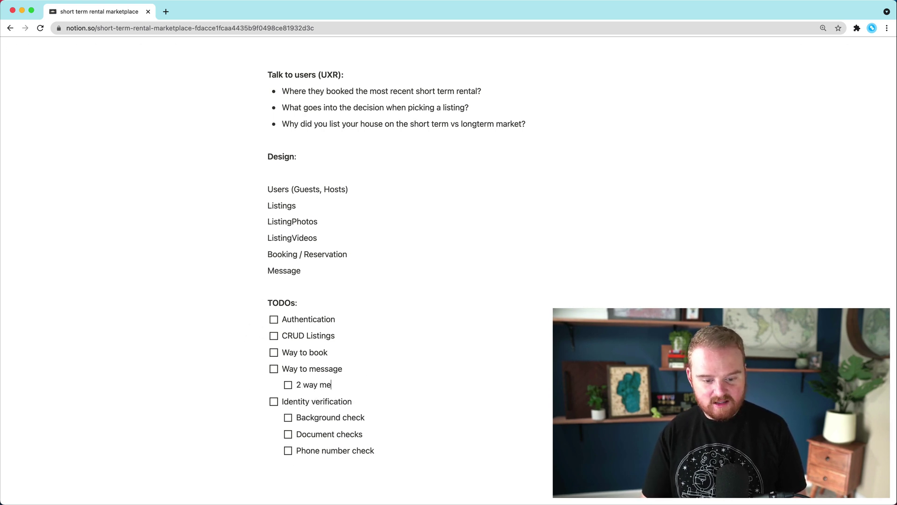
pyautogui.write('ssaging between o')
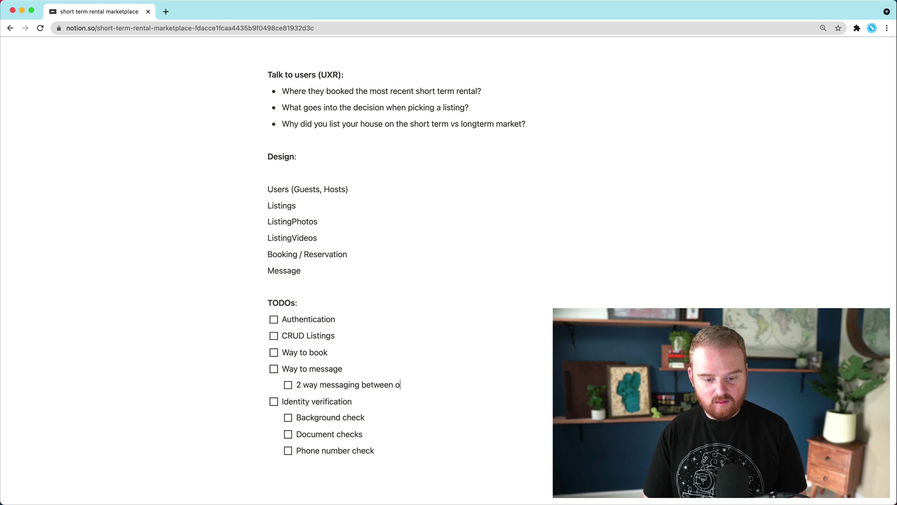
pyautogui.write('ne guest and one ho')
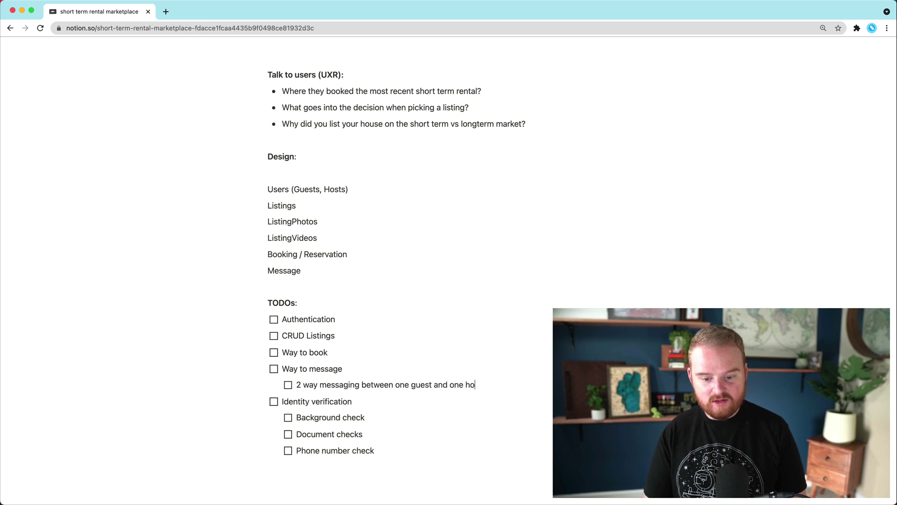
pyautogui.write('st')
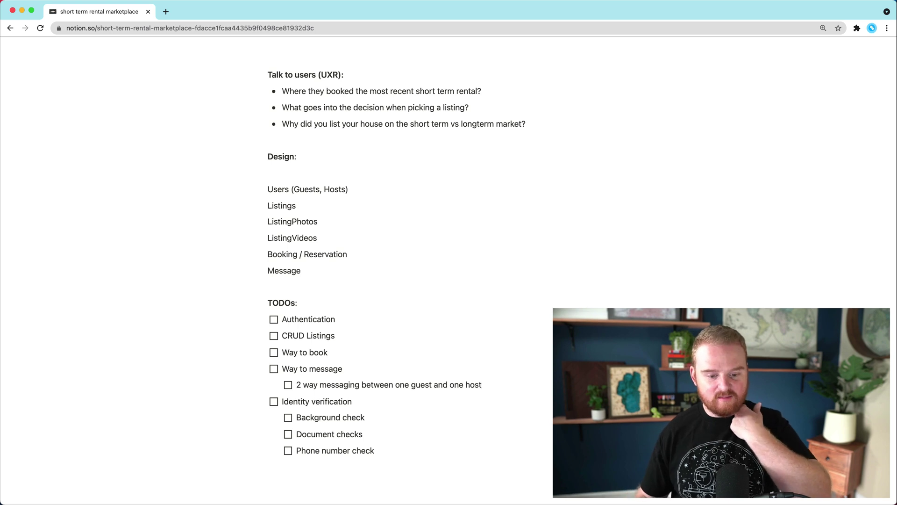
# Add 'Canned responses from hosts' and 'Scheduled messages' below the guest-host messaging sub-task.
pyautogui.moveTo(296, 384); pyautogui.dragTo(321, 383)
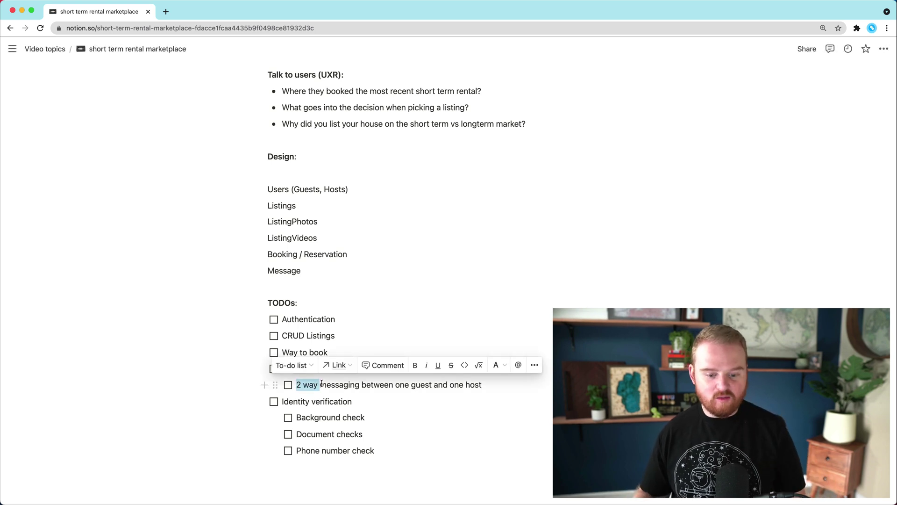
pyautogui.click(392, 417)
pyautogui.scroll(-1, 394, 424)
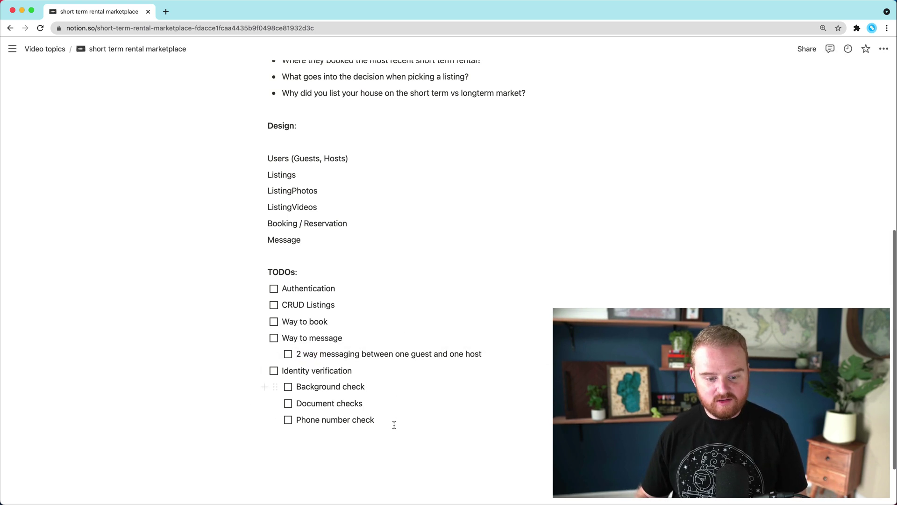
pyautogui.press('Return')
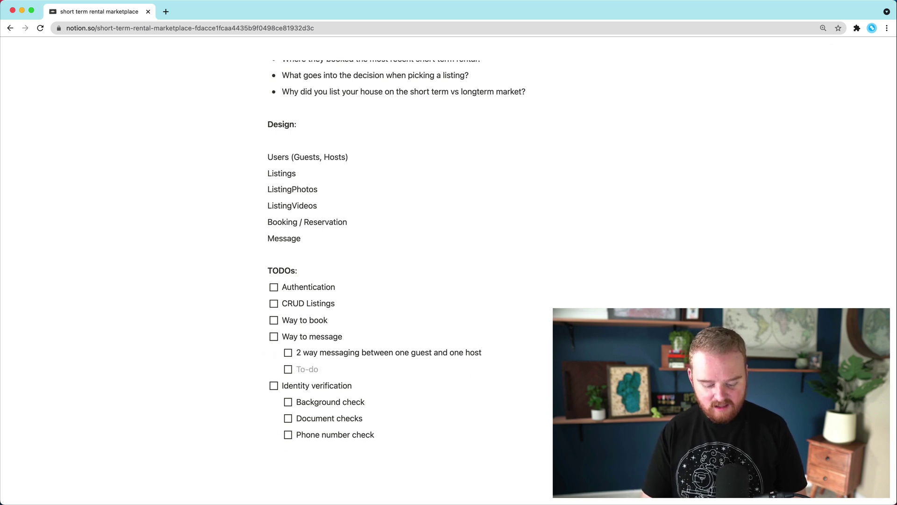
pyautogui.write('Canned response')
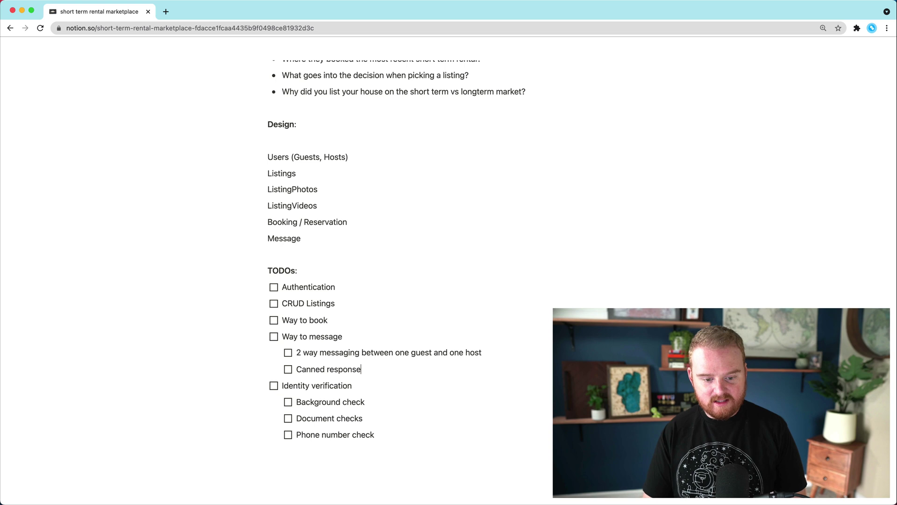
pyautogui.write('s from hosts')
pyautogui.press('Return')
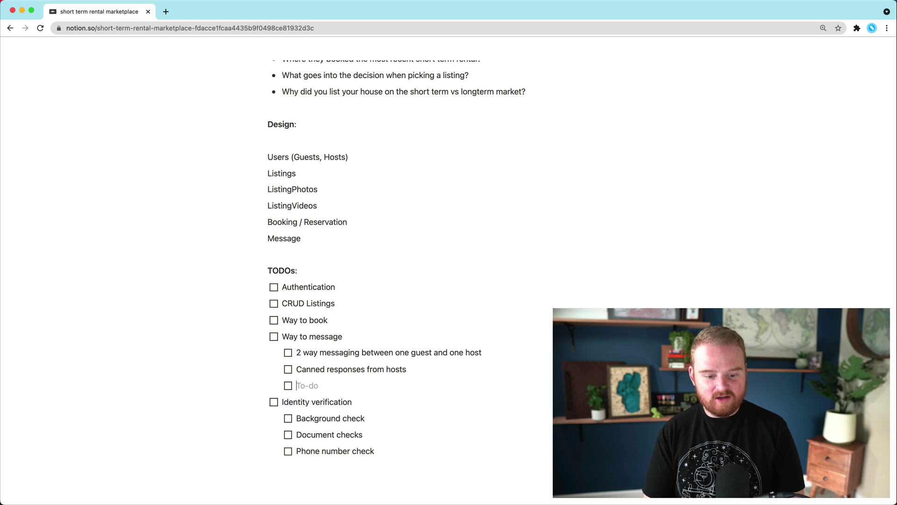
pyautogui.write('Schedule')
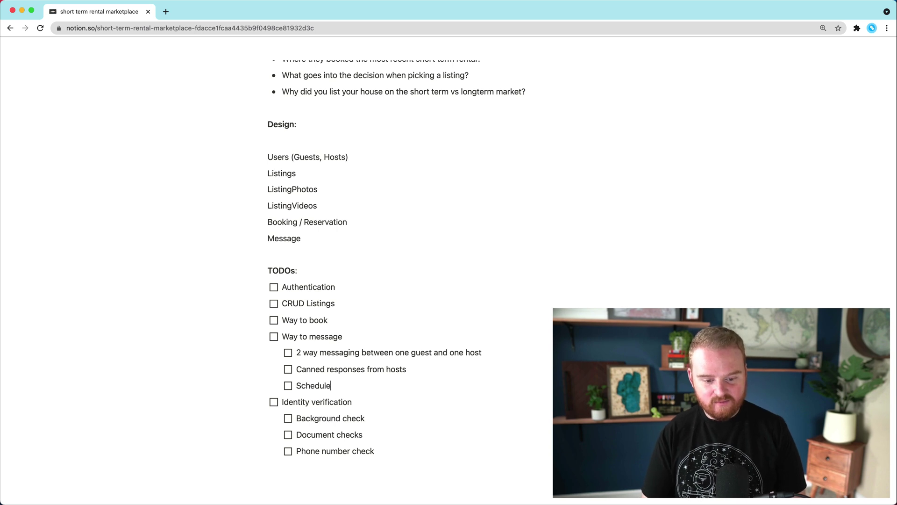
pyautogui.write('d messages')
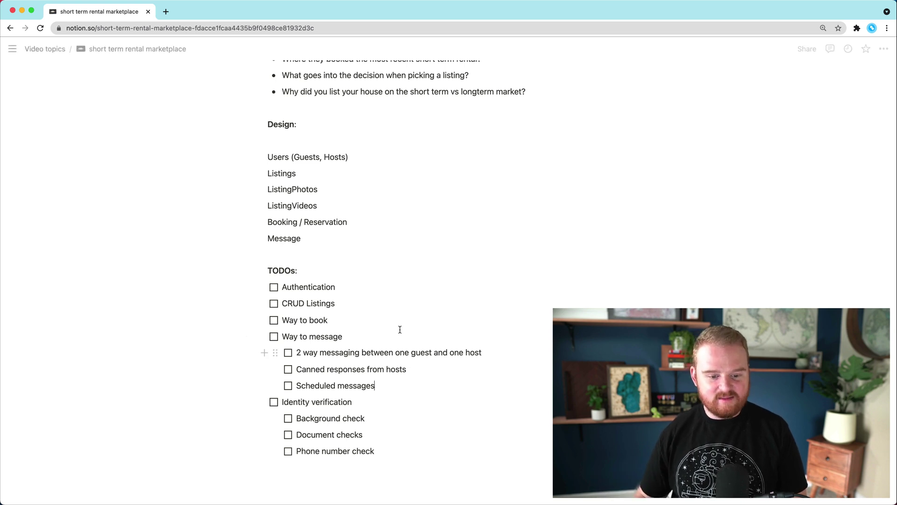
# Nest a 'Payment methods' sub-task under Way to book, removing the stray extra row.
pyautogui.click(355, 320)
pyautogui.press('Return')
pyautogui.press('Tab')
pyautogui.scroll(-1, 355, 320)
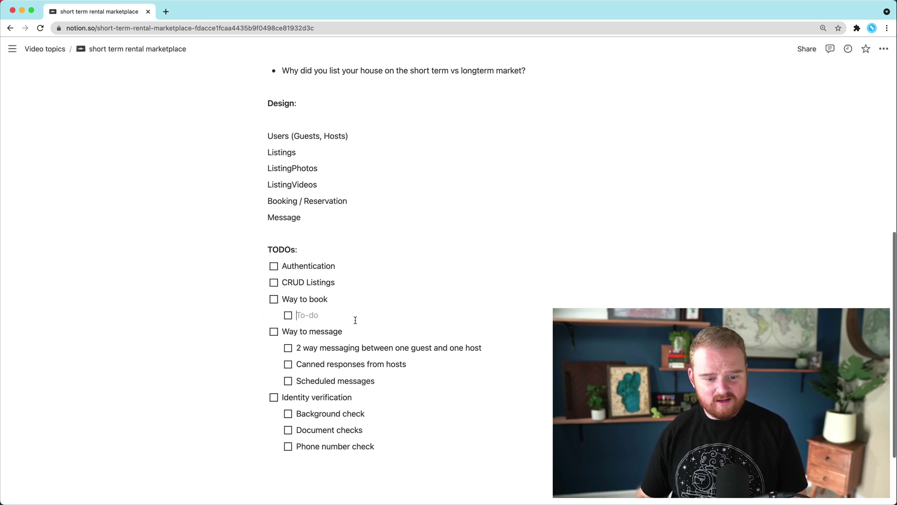
pyautogui.write('Payment')
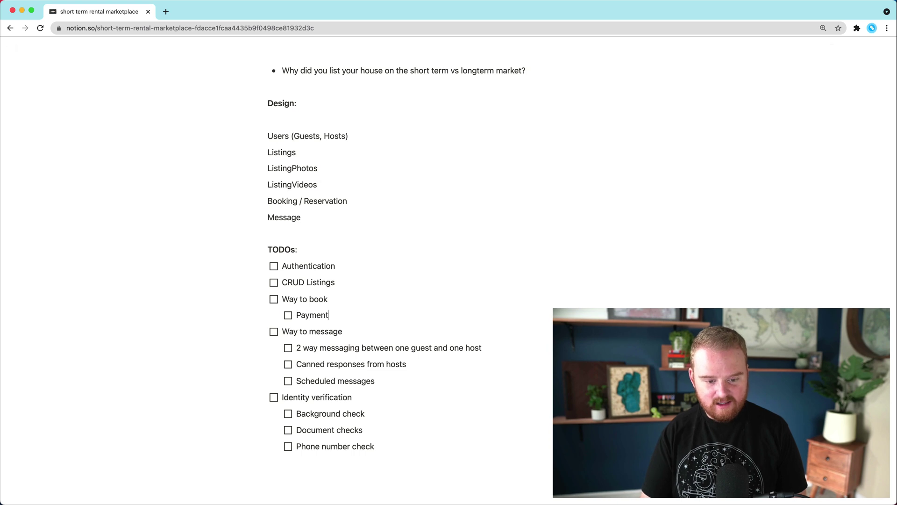
pyautogui.write(' methods')
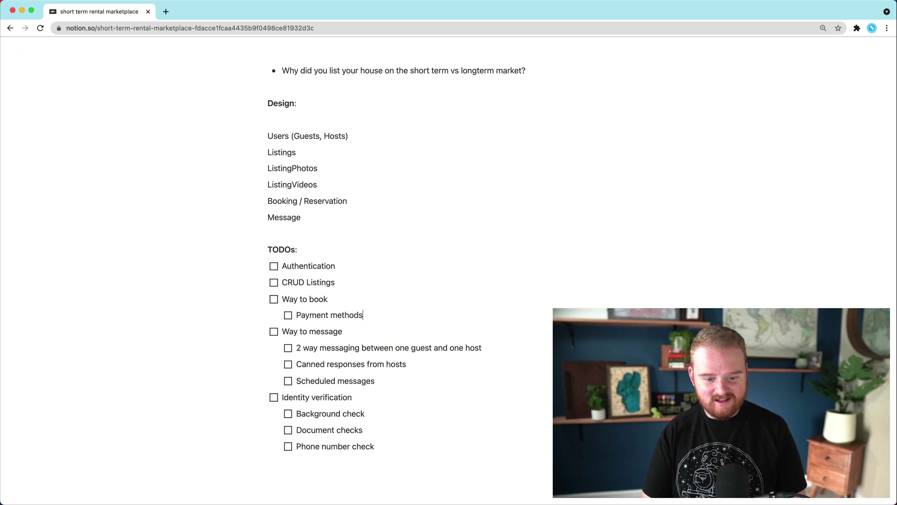
pyautogui.press('Return')
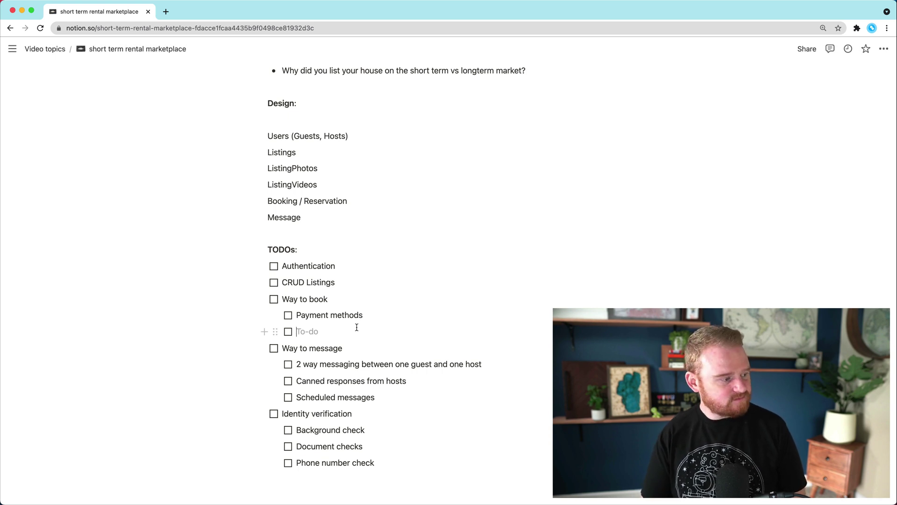
pyautogui.press('BackSpace')
pyautogui.press('BackSpace')
pyautogui.press('BackSpace')
pyautogui.press('BackSpace')
pyautogui.write('Way to')
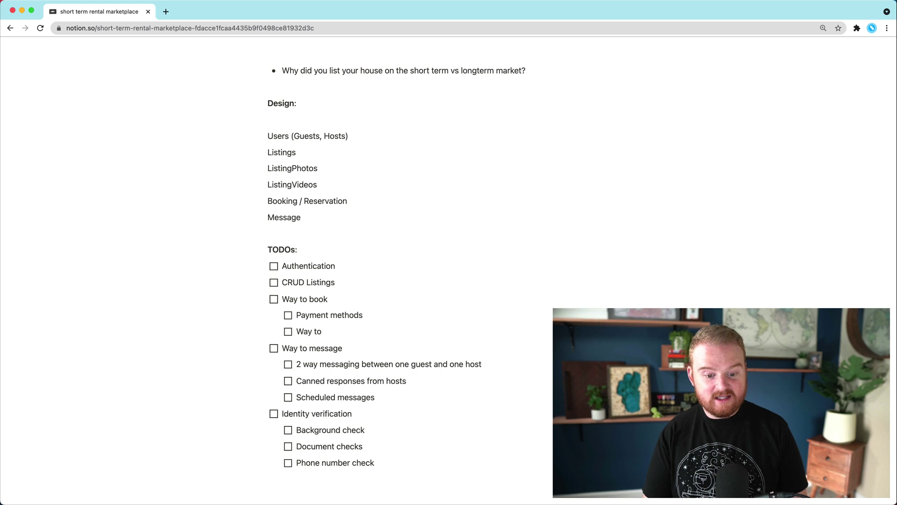
pyautogui.press('BackSpace')
pyautogui.press('BackSpace')
pyautogui.press('BackSpace')
pyautogui.press('BackSpace')
pyautogui.press('BackSpace')
pyautogui.press('BackSpace')
pyautogui.press('BackSpace')
pyautogui.press('BackSpace')
pyautogui.press('BackSpace')
pyautogui.press('BackSpace')
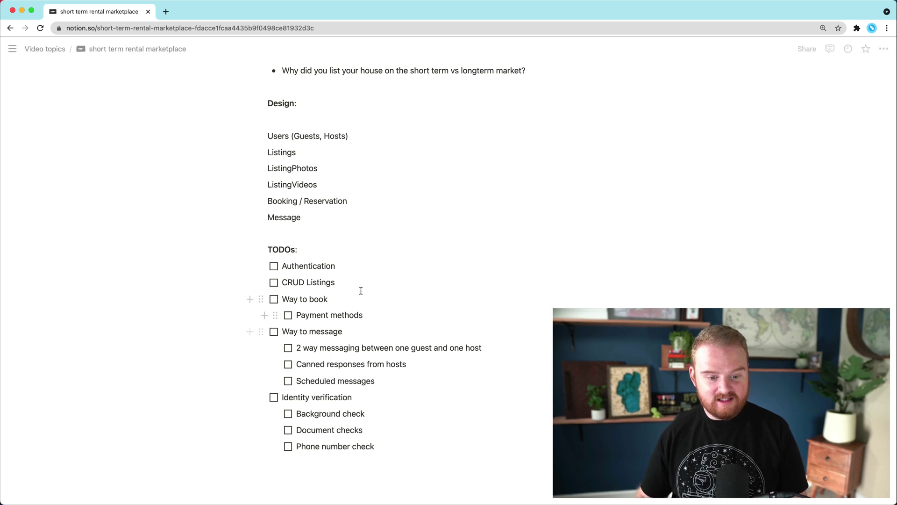
# Add a 'Calendaring system' to-do right after CRUD Listings.
pyautogui.scroll(-1, 299, 149)
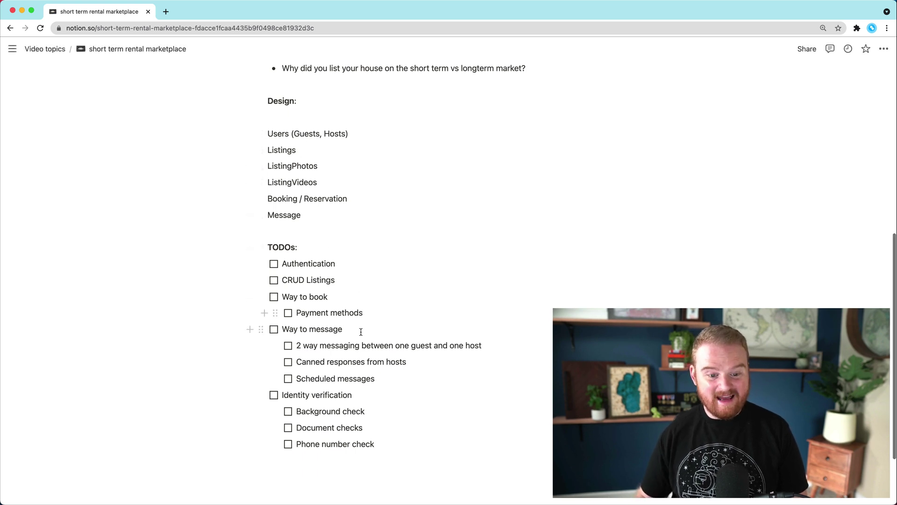
pyautogui.scroll(-2, 360, 332)
pyautogui.click(347, 262)
pyautogui.press('Return')
pyautogui.write('Cal')
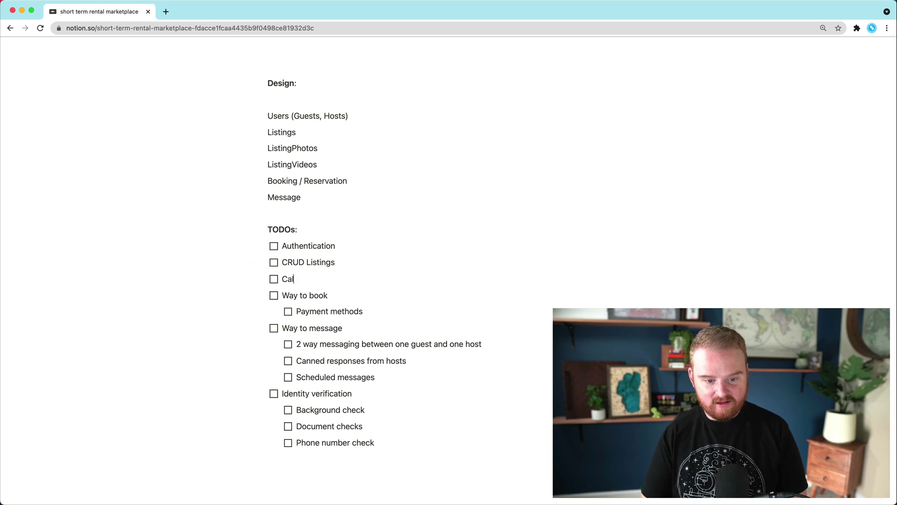
pyautogui.write('endaring system')
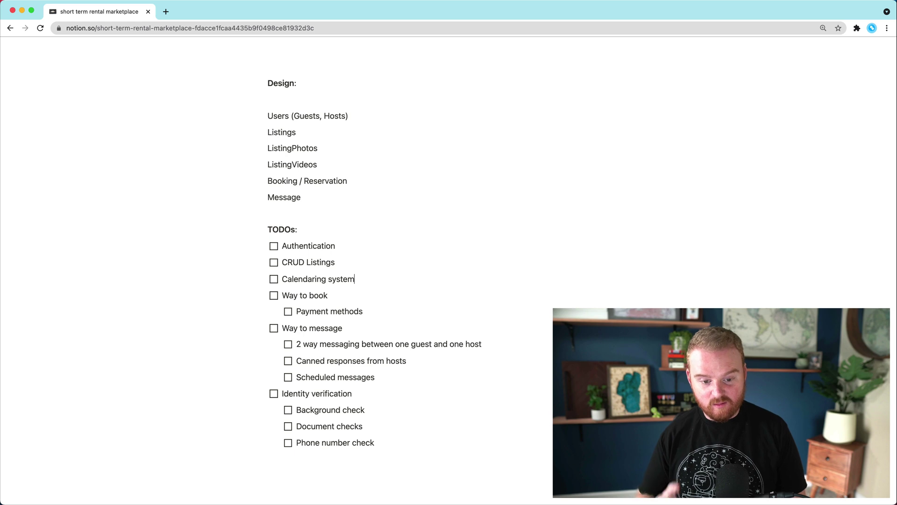
pyautogui.press('Return')
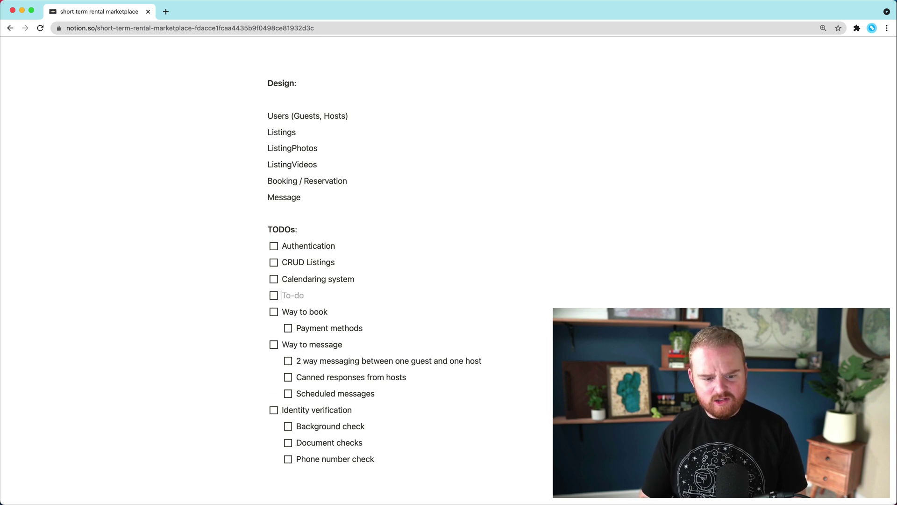
pyautogui.write('Dd')
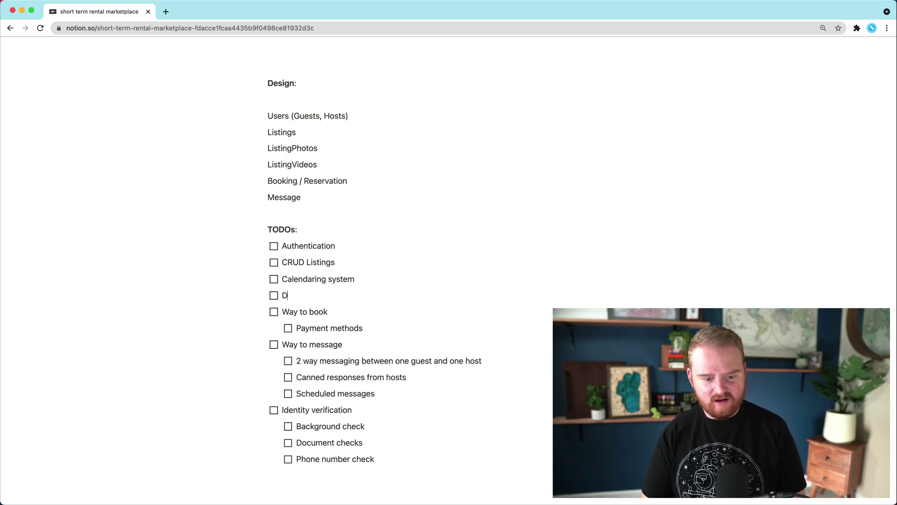
pyautogui.press('BackSpace')
pyautogui.press('BackSpace')
pyautogui.press('BackSpace')
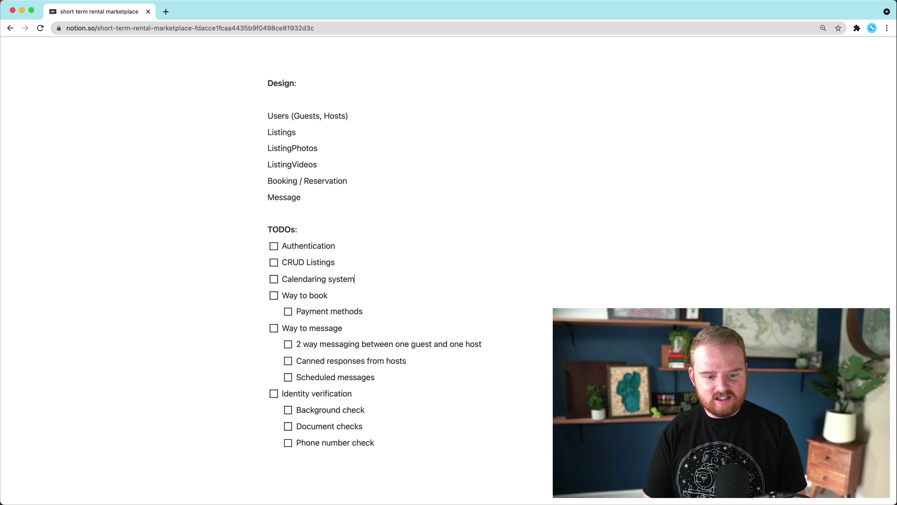
# Add a 'Discovery' sub-task after Payment methods under Way to book.
pyautogui.click(389, 311)
pyautogui.press('Return')
pyautogui.write('Discovery')
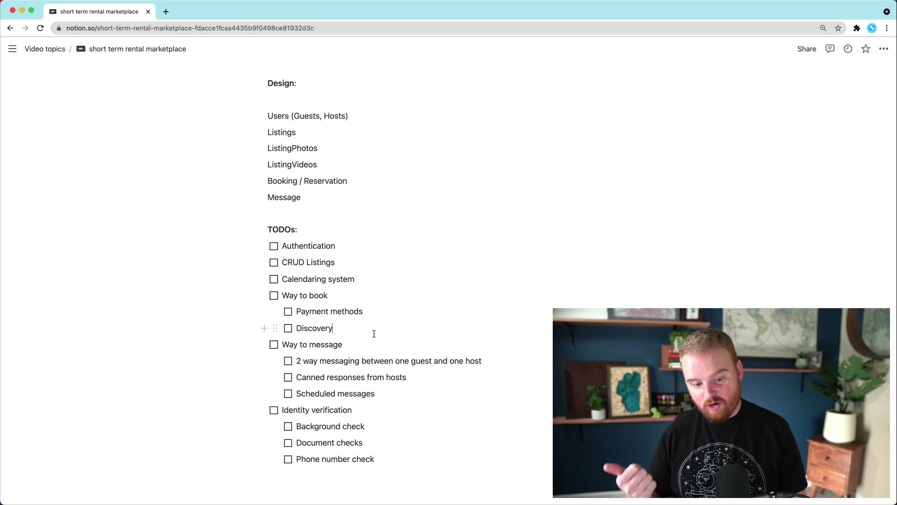
pyautogui.scroll(-2, 316, 293)
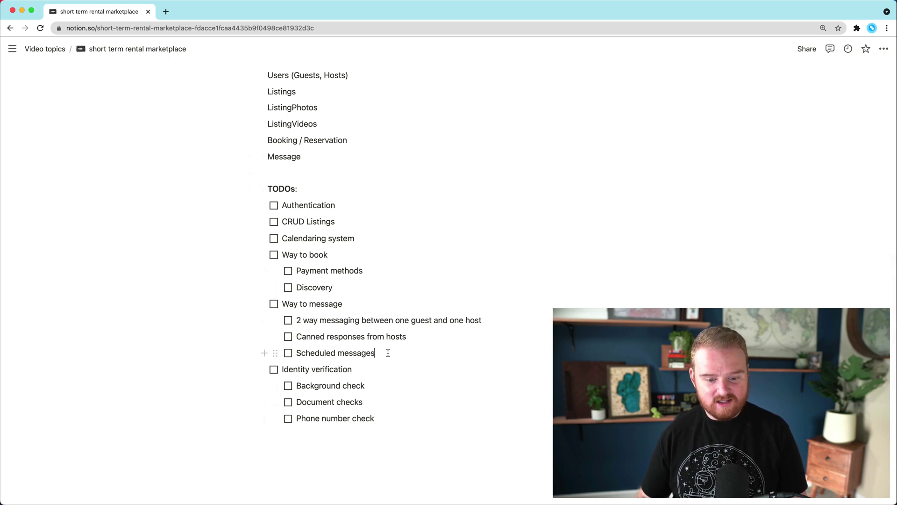
# Add 'Translation' and 'Ensuring on platform discussions' sub-tasks after Scheduled messages.
pyautogui.press('Return')
pyautogui.write('Translation')
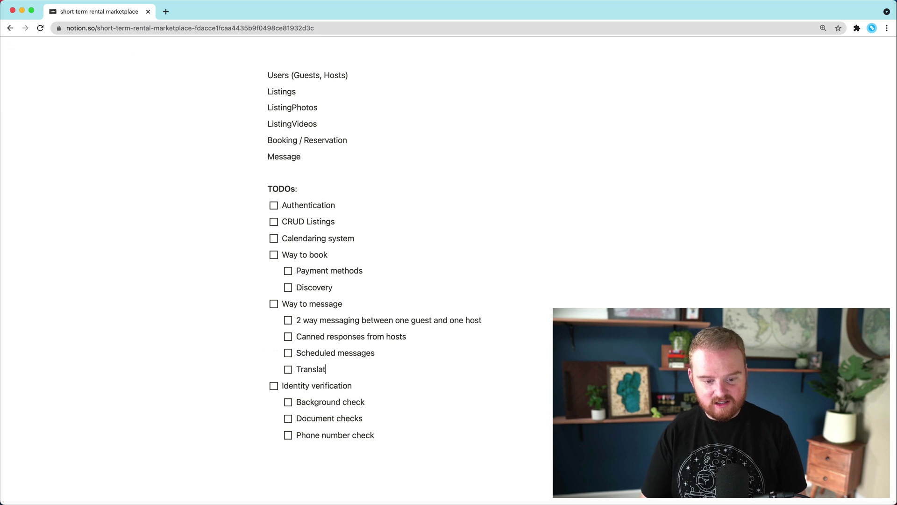
pyautogui.press('Return')
pyautogui.write('E')
pyautogui.press('BackSpace')
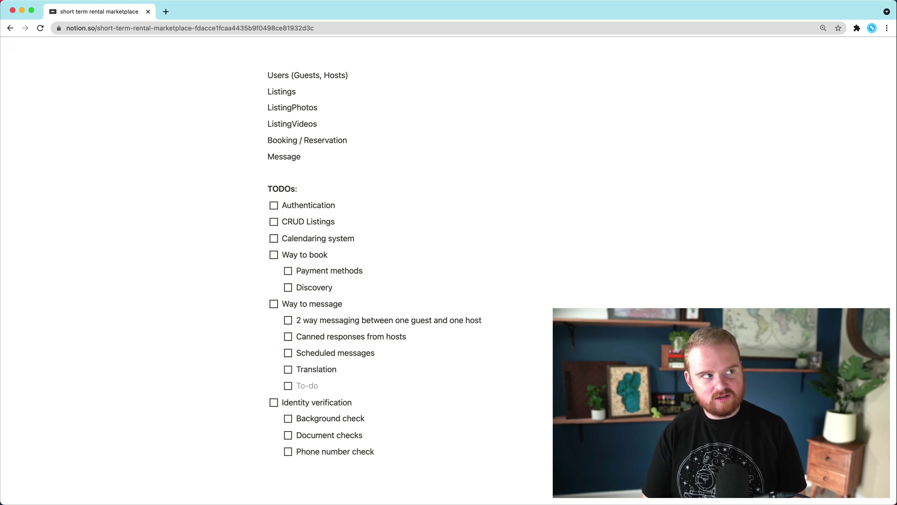
pyautogui.write('Ensuring on p')
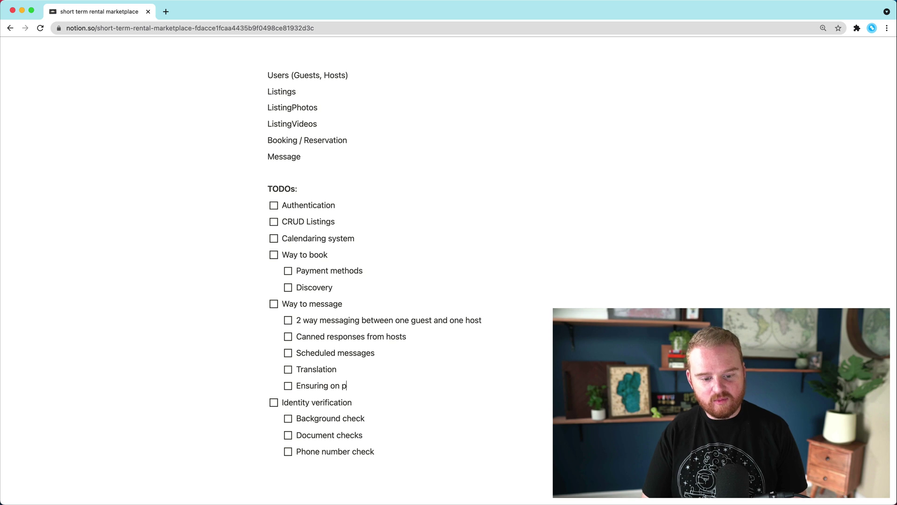
pyautogui.write('latform discussions')
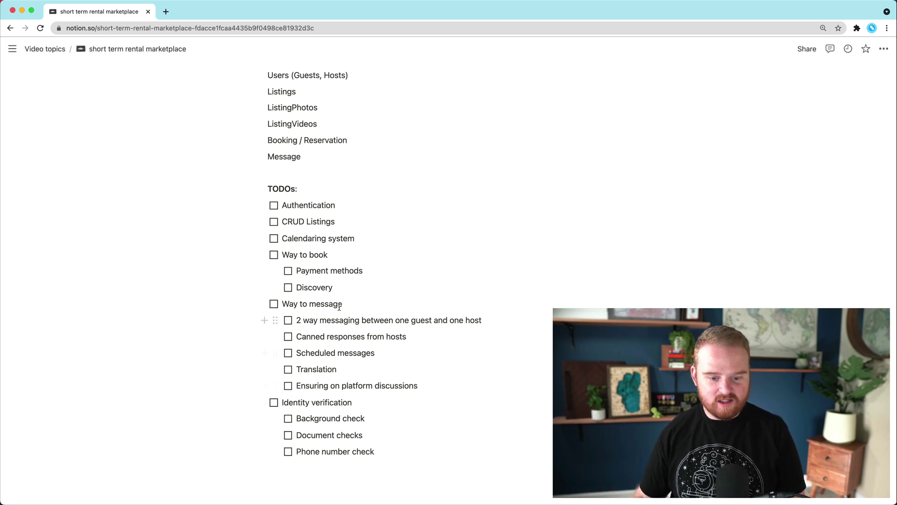
# Select and then deselect the Way to message and Ensuring on platform discussions text.
pyautogui.moveTo(343, 305); pyautogui.dragTo(283, 305)
pyautogui.click(407, 388)
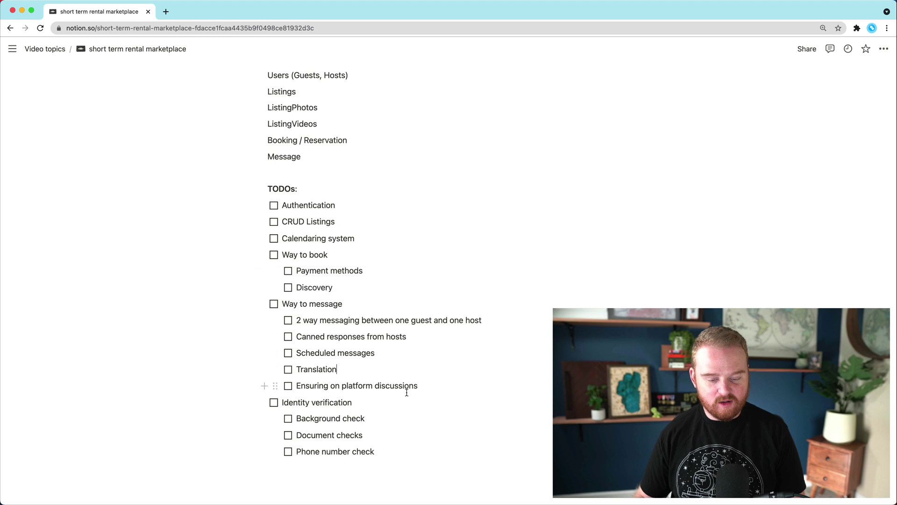
pyautogui.moveTo(409, 385); pyautogui.dragTo(296, 385)
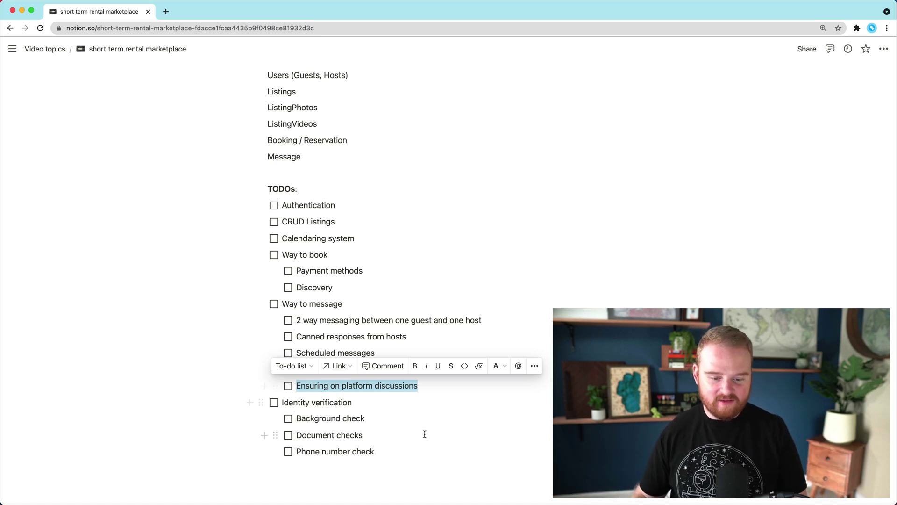
pyautogui.click(420, 384)
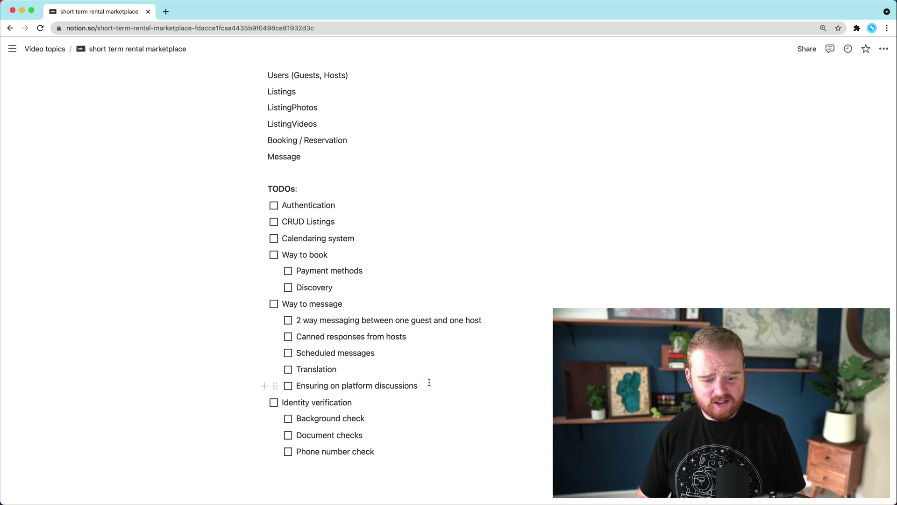
pyautogui.scroll(10, 429, 383)
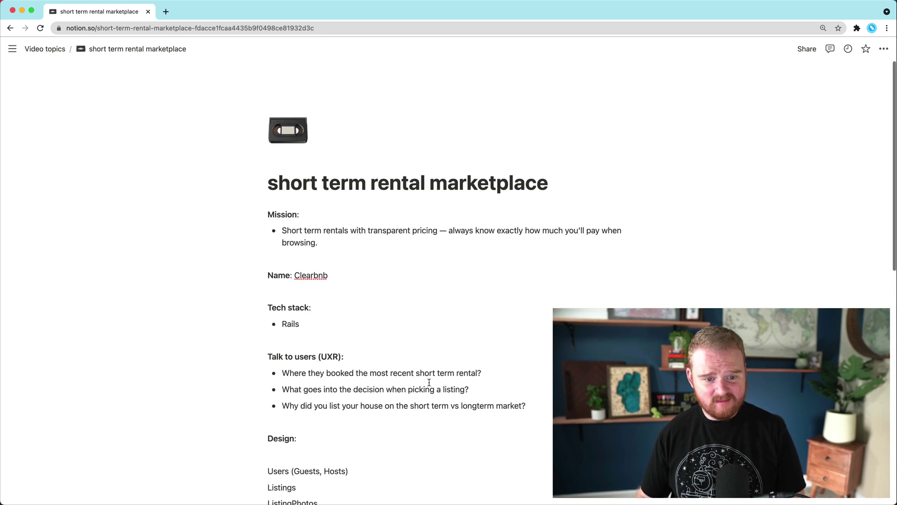
pyautogui.scroll(-2, 429, 382)
pyautogui.scroll(1, 429, 383)
pyautogui.scroll(-1, 429, 382)
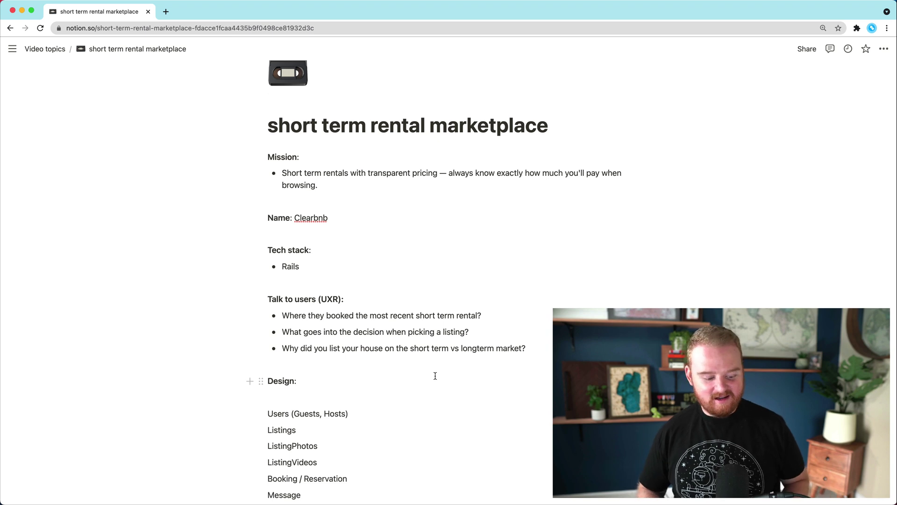
pyautogui.scroll(-5, 435, 376)
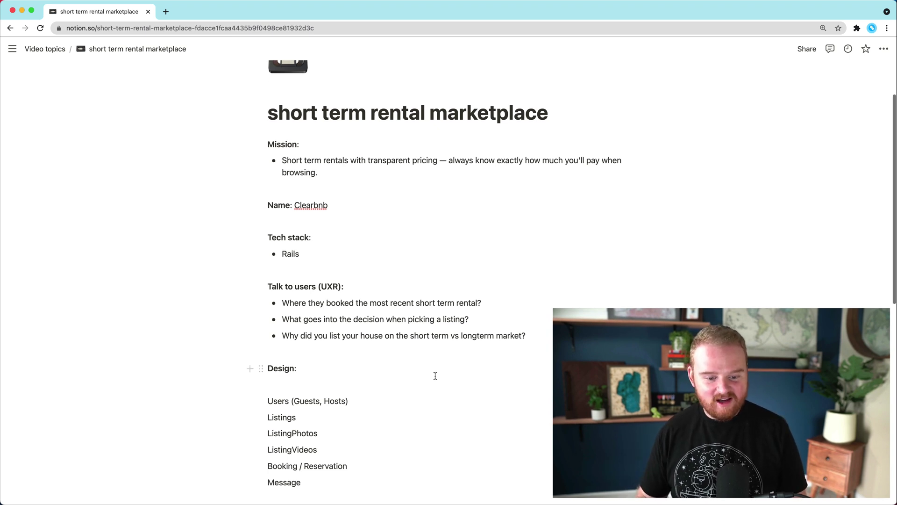
pyautogui.scroll(-4, 435, 376)
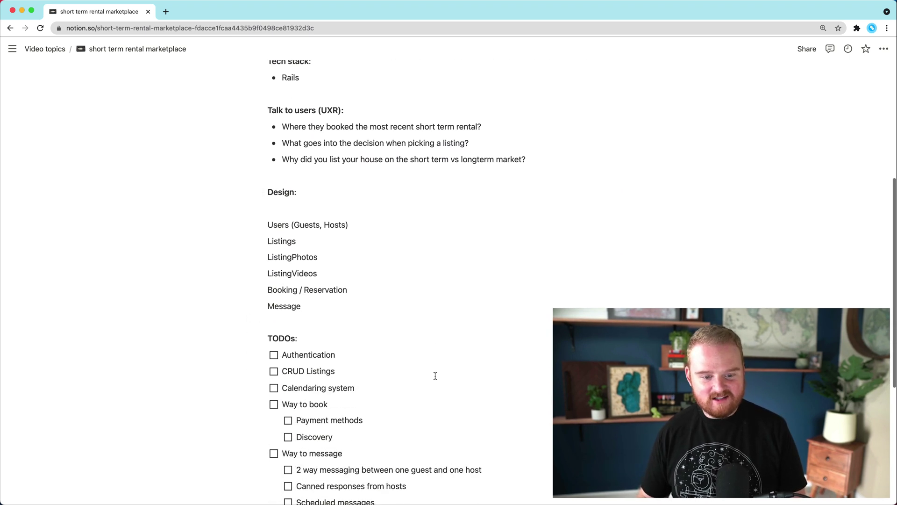
pyautogui.scroll(-7, 435, 376)
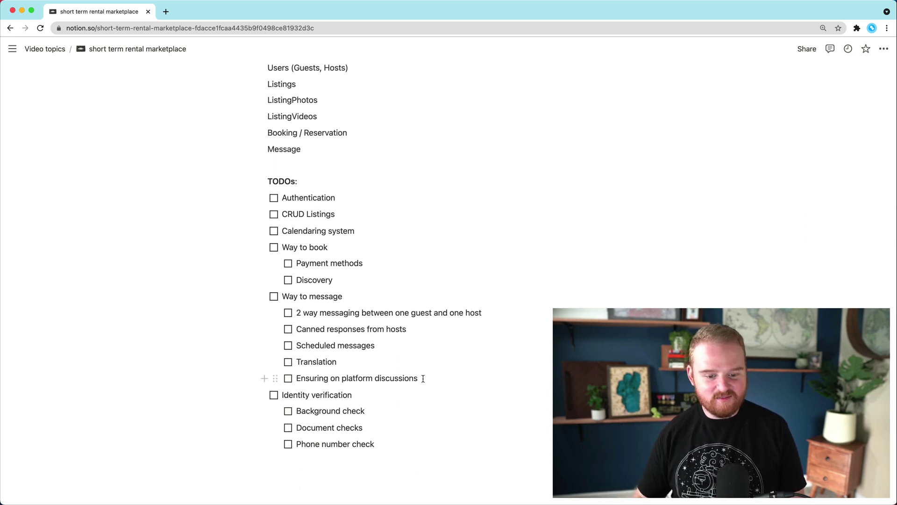
pyautogui.moveTo(405, 449); pyautogui.dragTo(272, 186)
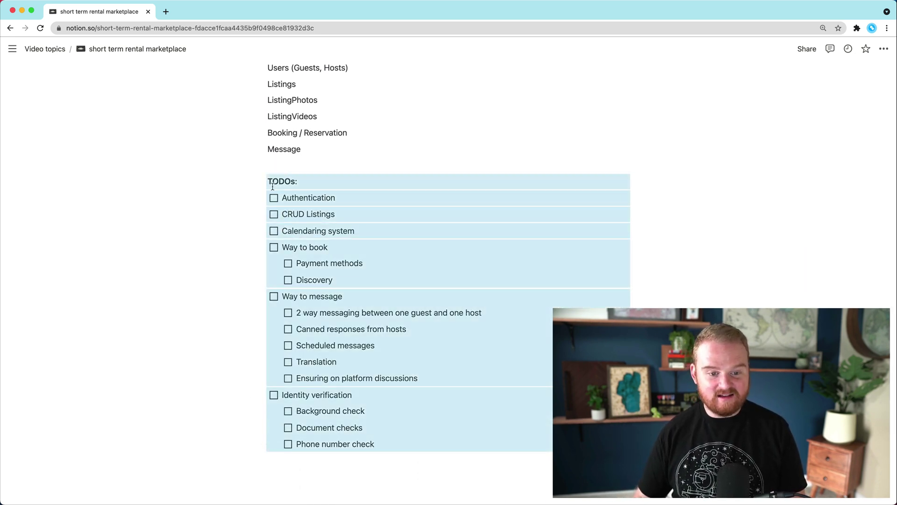
pyautogui.click(429, 164)
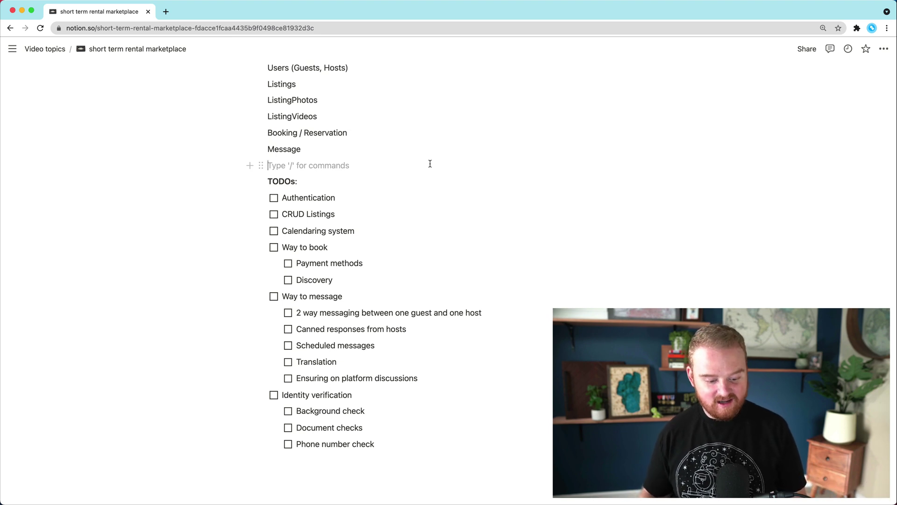
pyautogui.scroll(2, 440, 198)
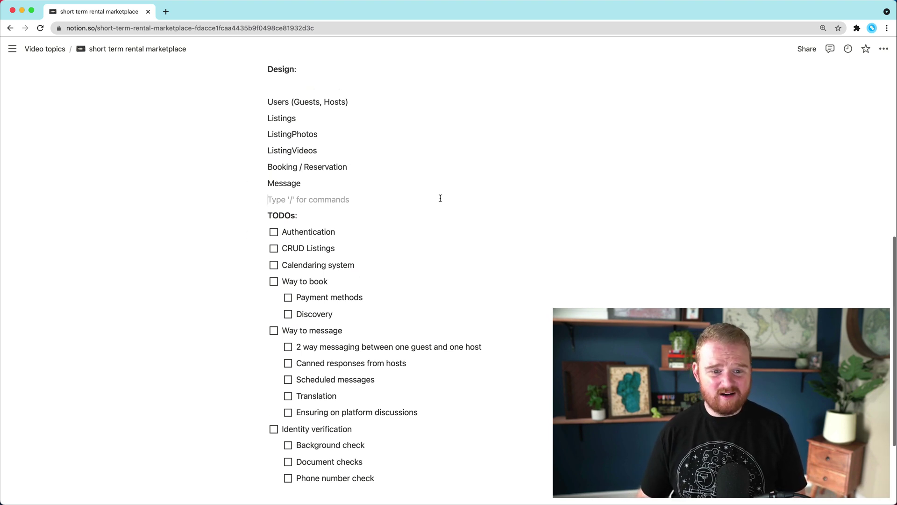